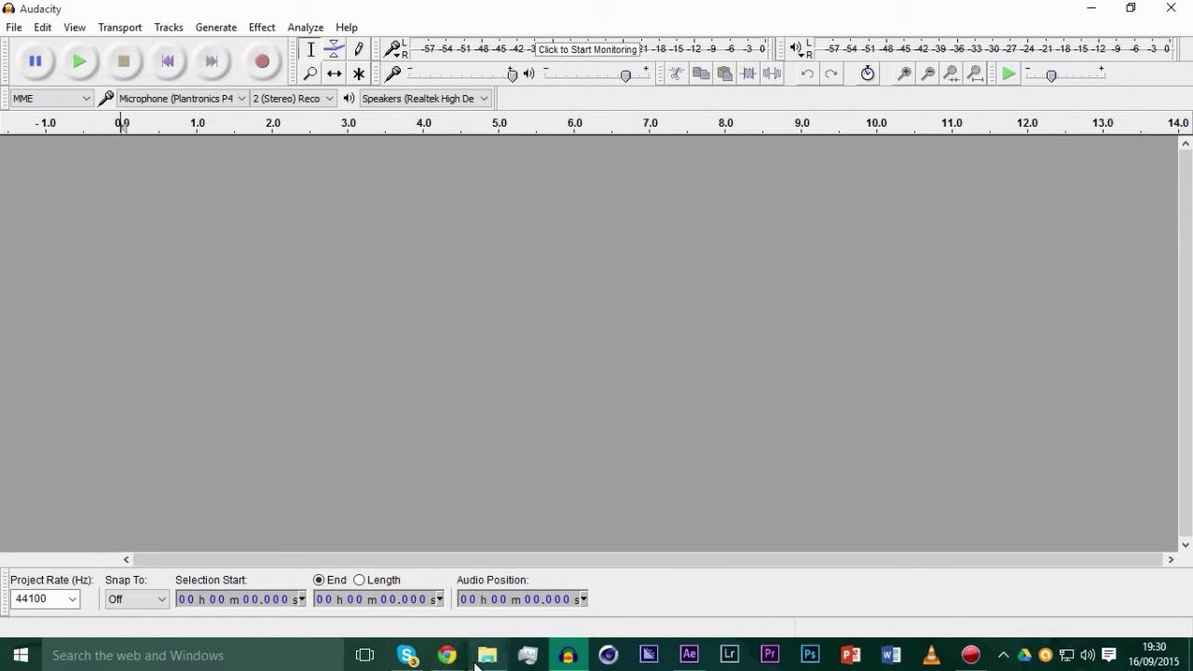
Switch to File Explorer's Downloads folder over the empty 44100 Hz Audacity project.
mouse_move(475, 661)
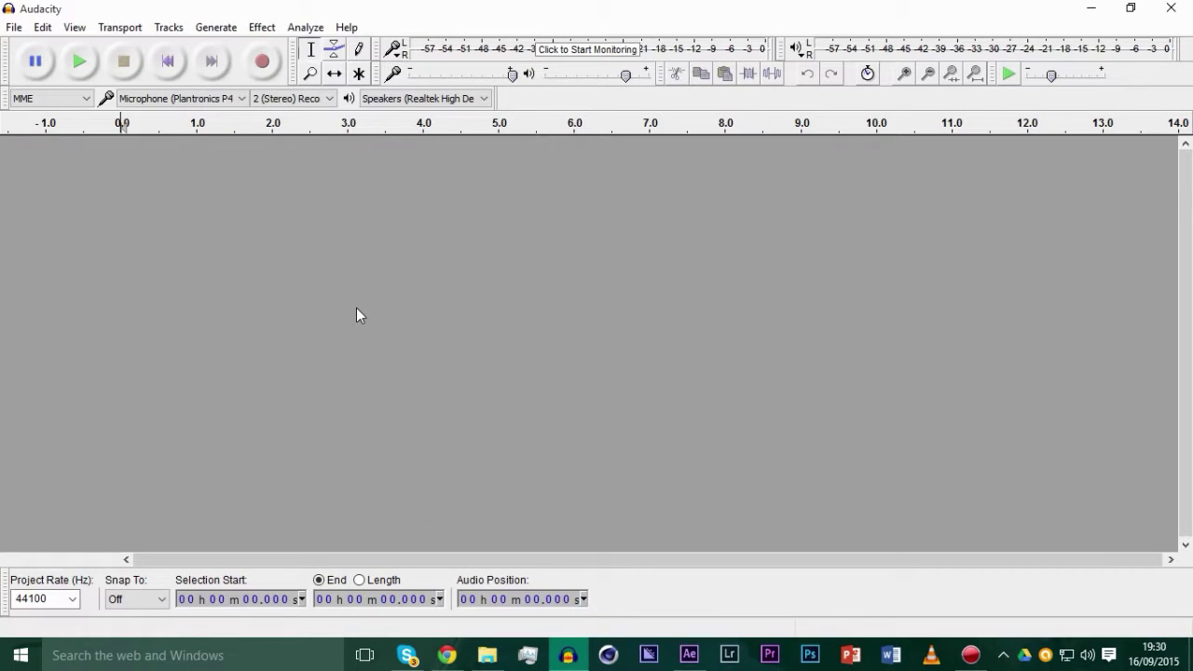
left_click(497, 665)
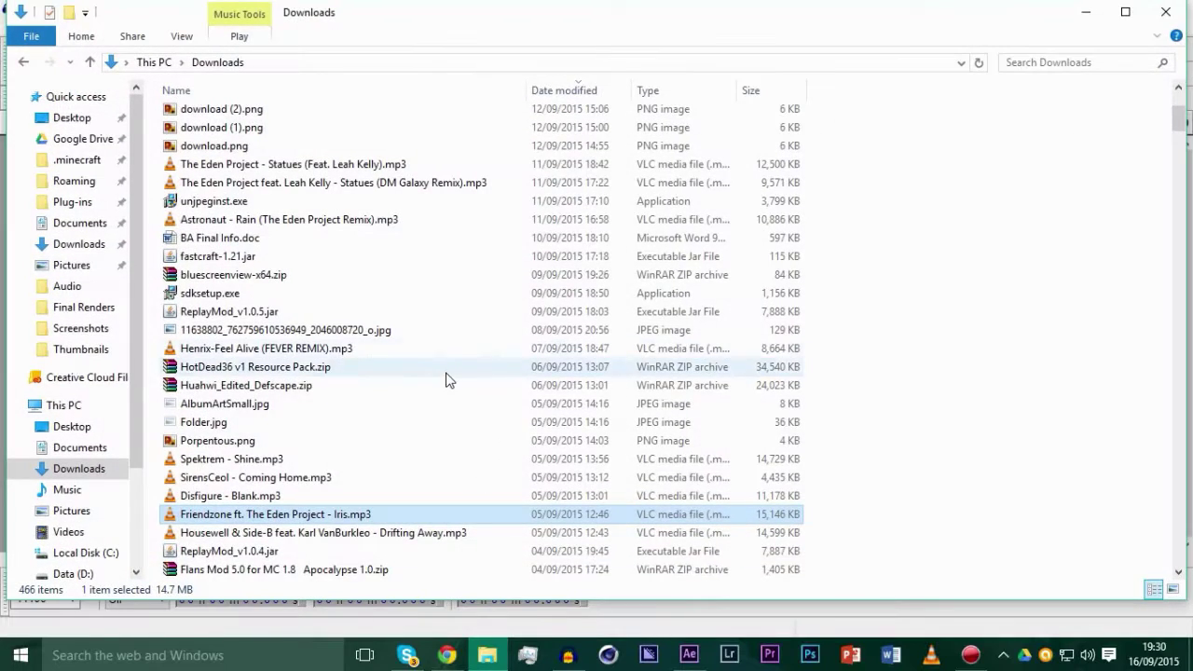
double_click(339, 515)
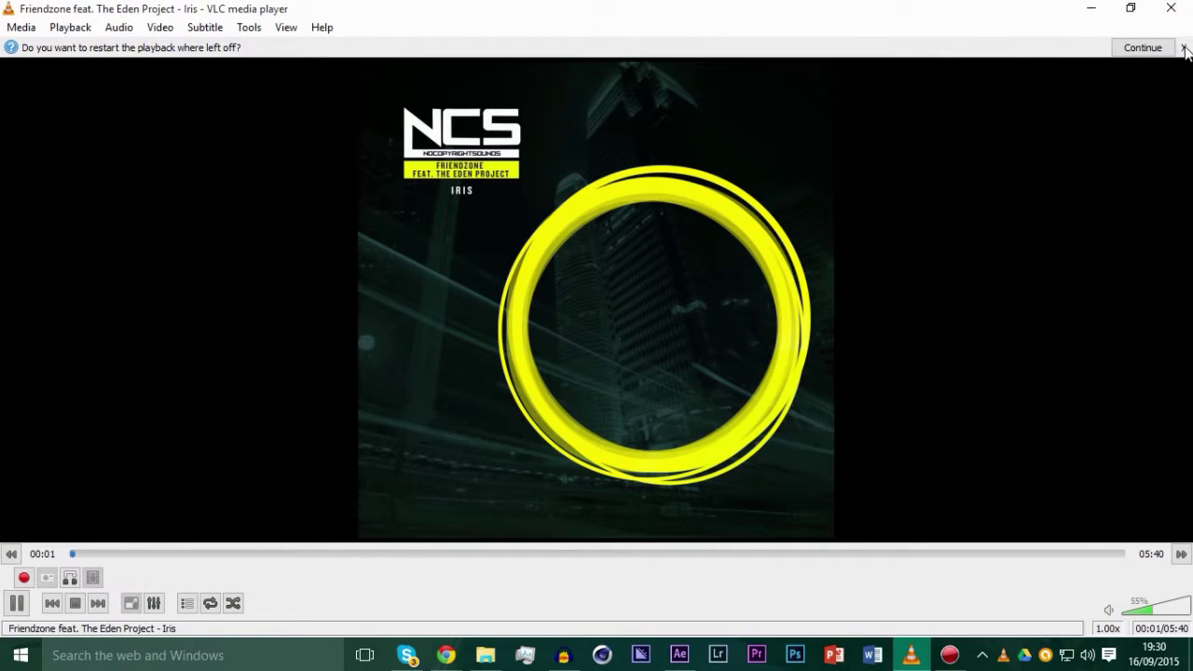
left_click(1184, 48)
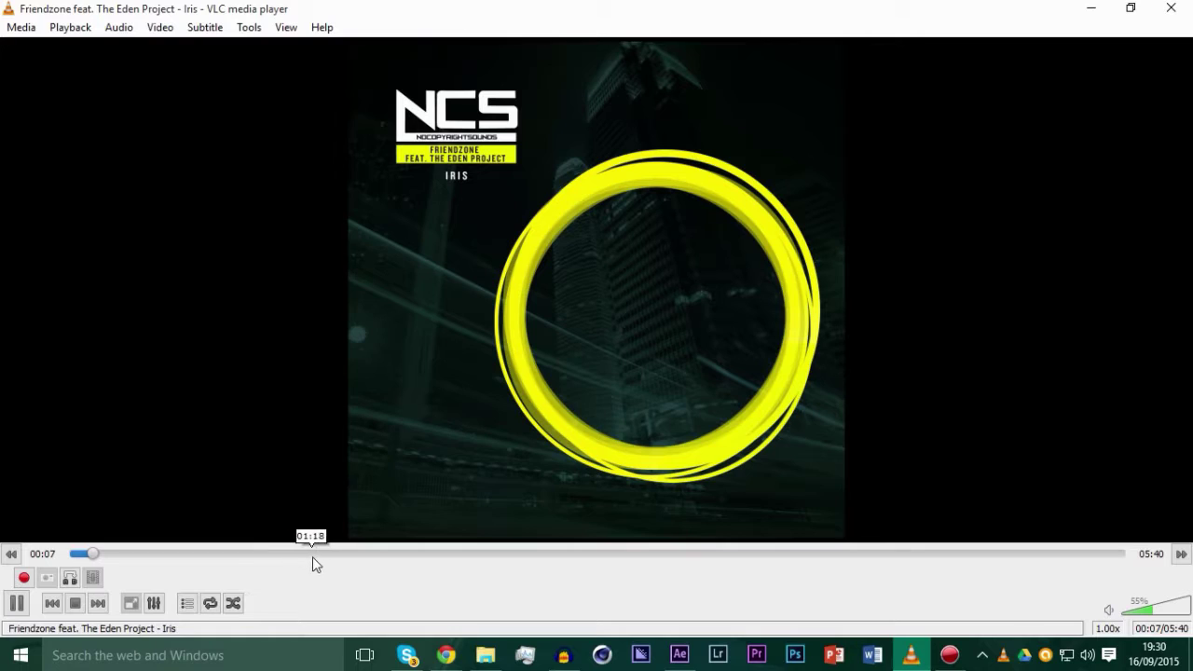
left_click(1171, 7)
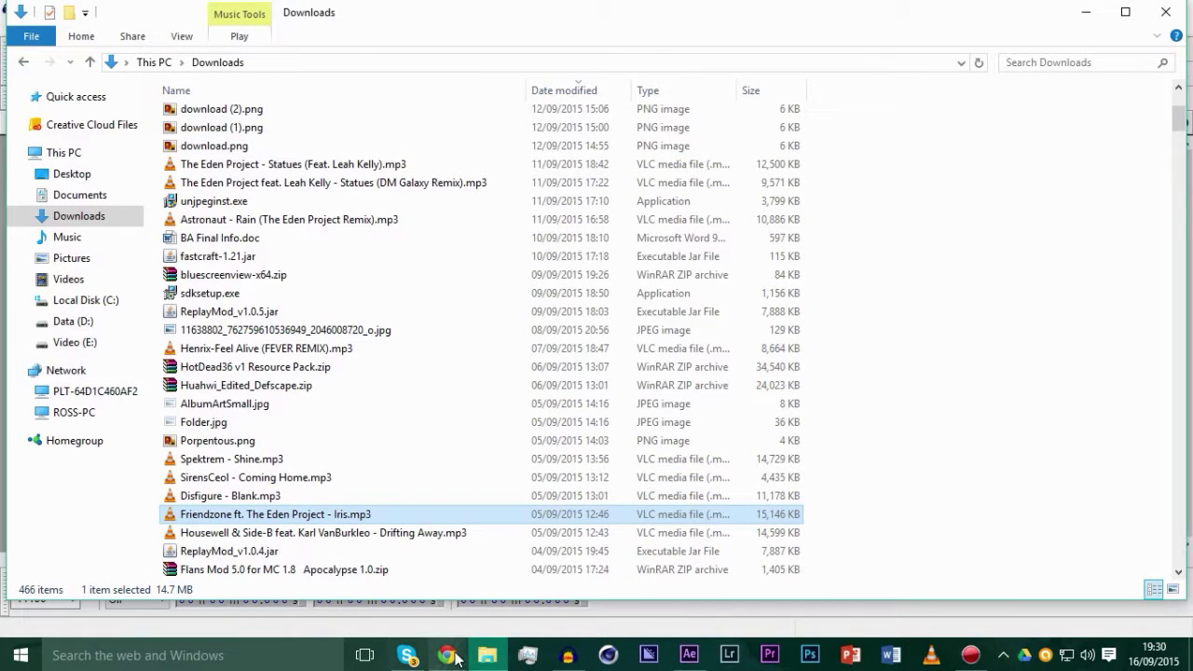
mouse_move(451, 660)
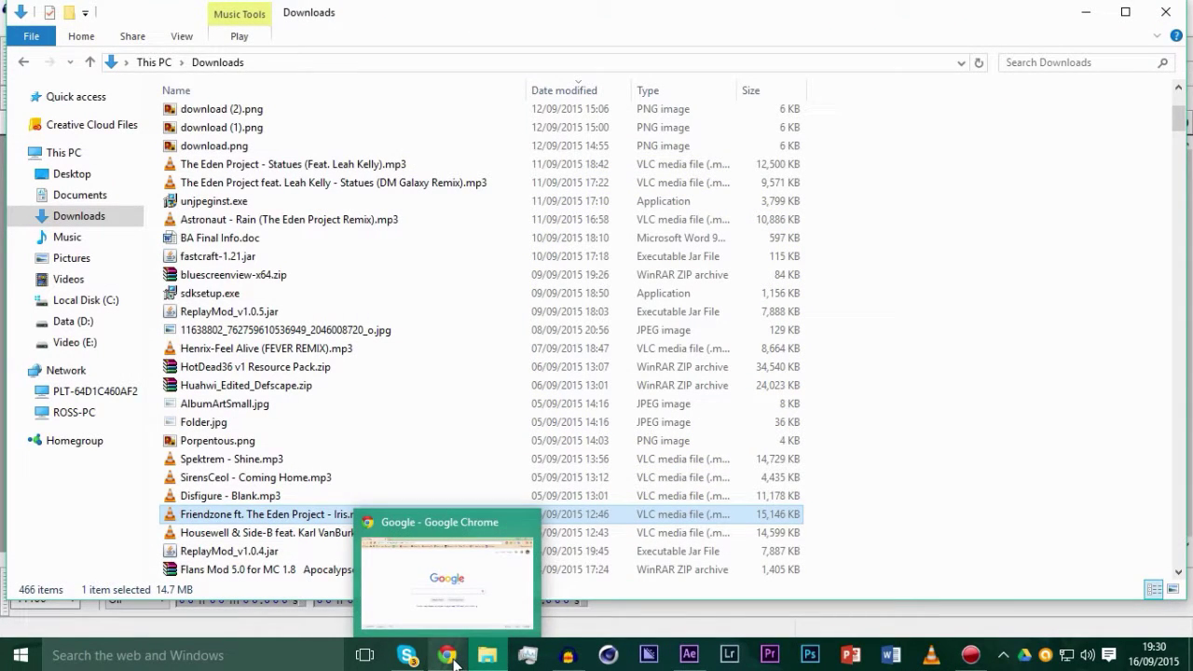
left_click(459, 593)
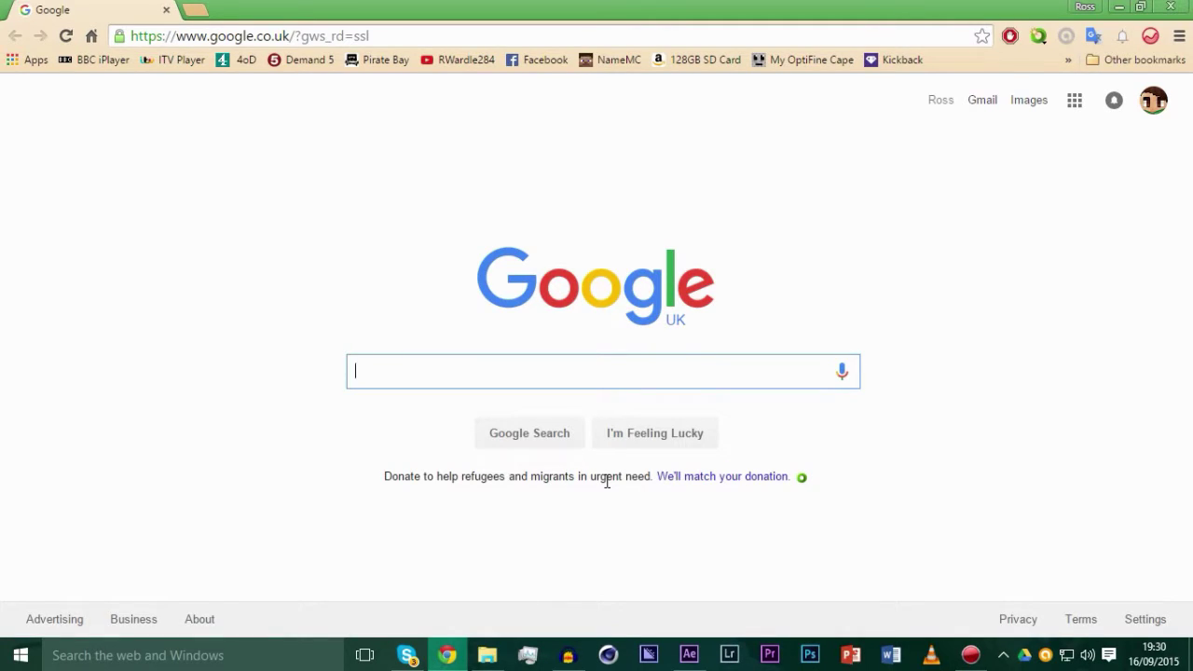
type("frie")
key("Down")
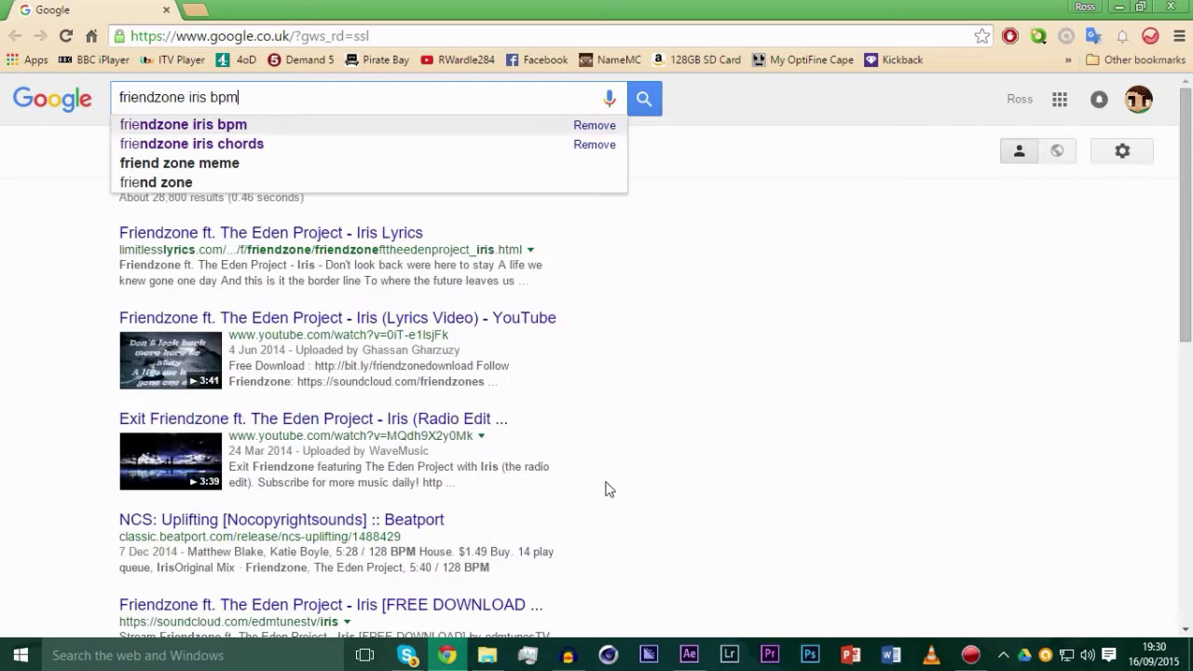
key("Return")
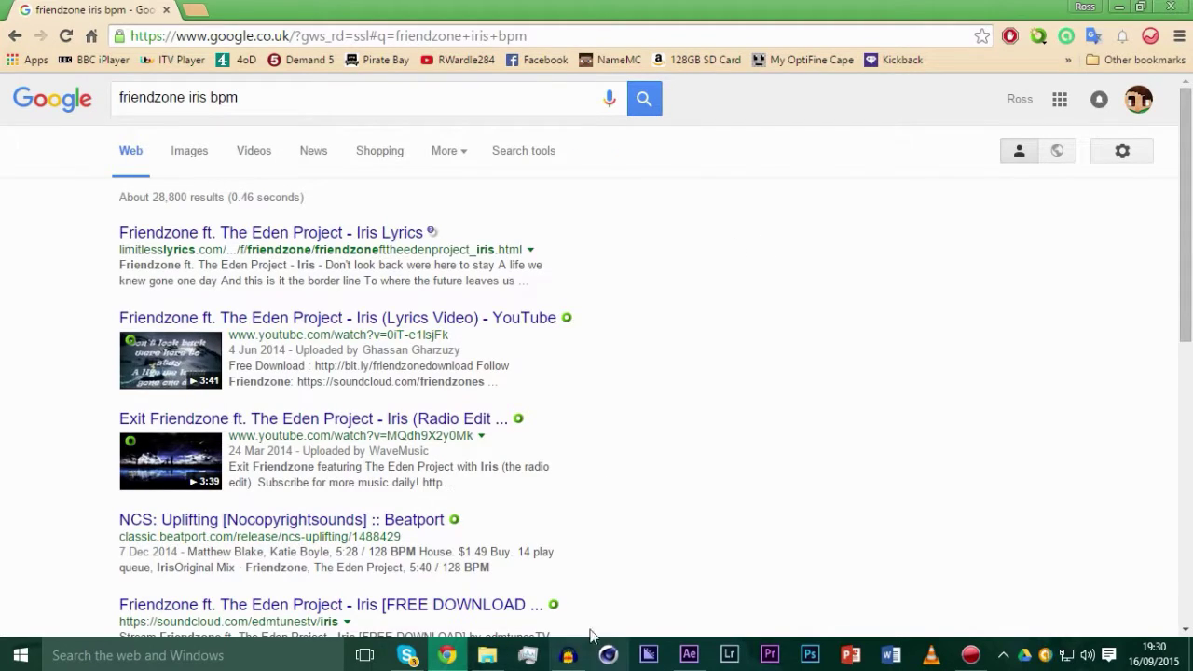
scroll(338, 461, "down", 2)
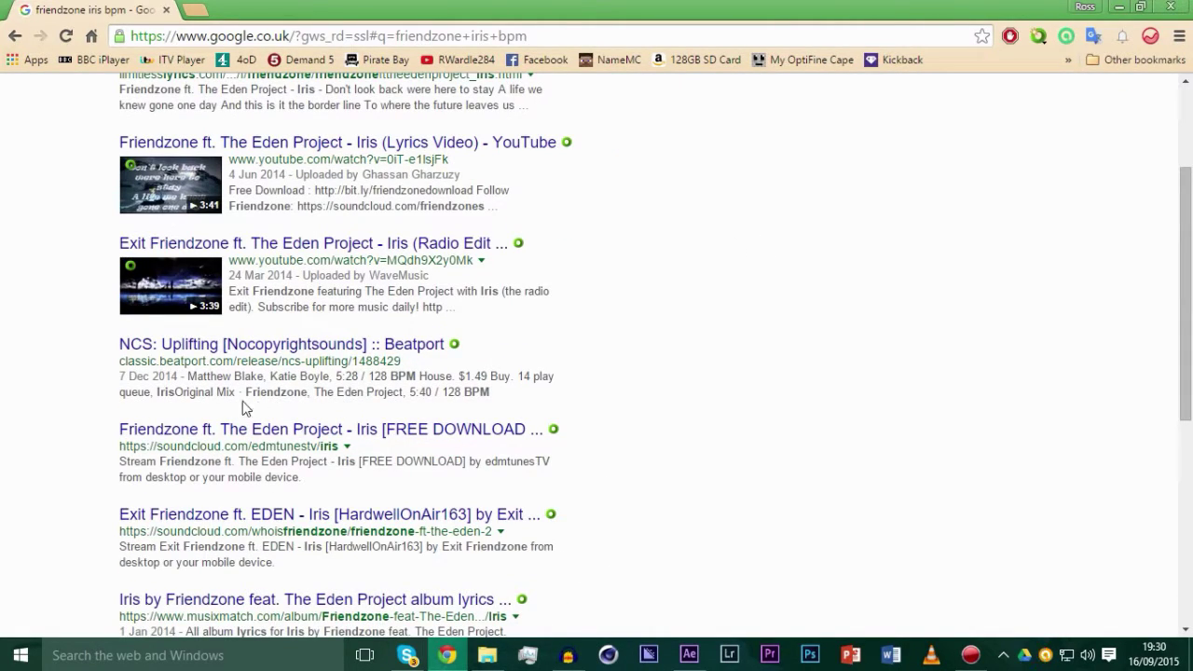
left_click_drag(509, 385, 403, 391)
left_click(1170, 7)
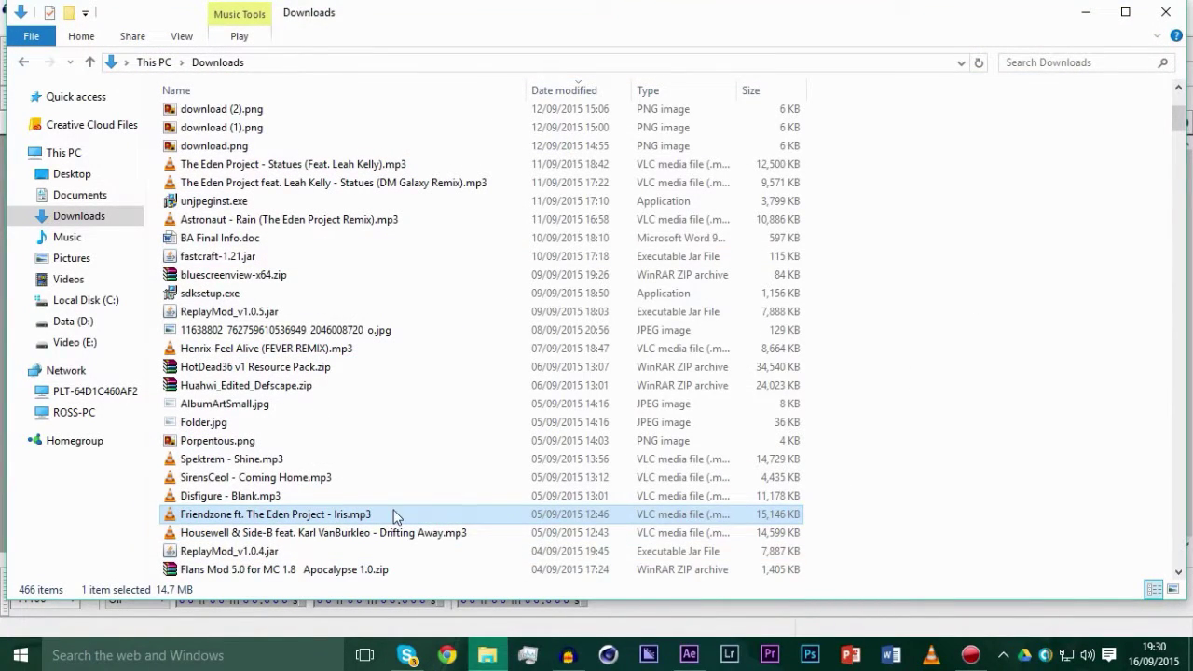
Import the Friendzone Iris mp3 as a stereo track and mark its first beat at 0.047 s.
left_click_drag(395, 518, 504, 314)
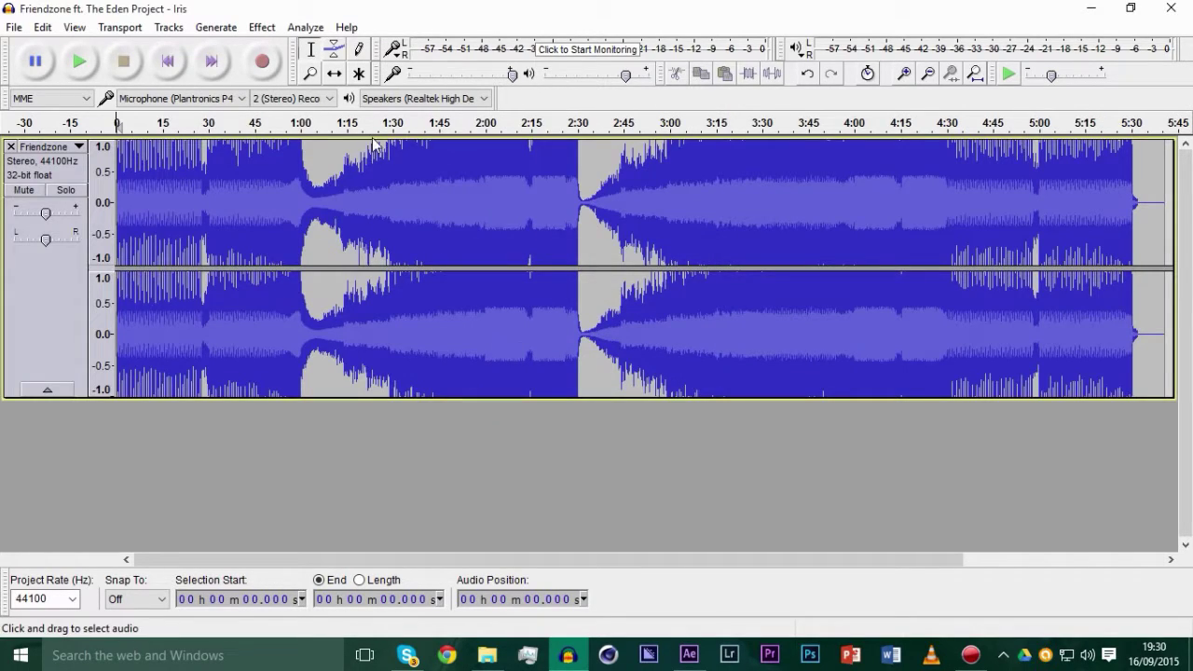
left_click(903, 76)
left_click(903, 76)
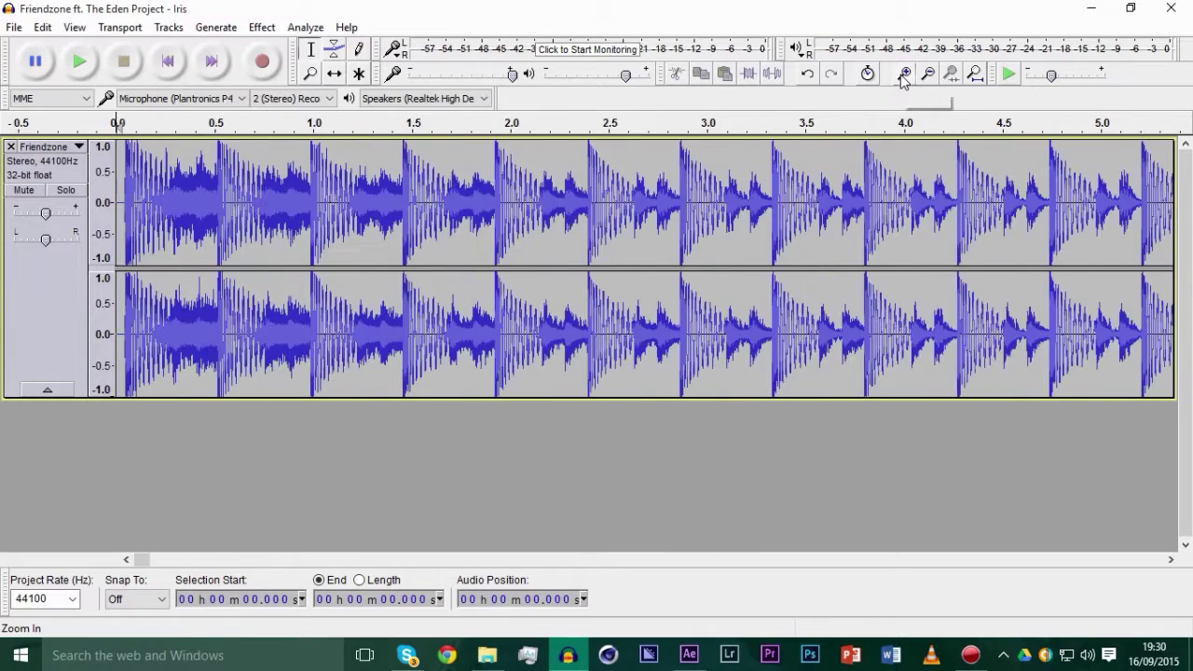
left_click(903, 76)
left_click(133, 169)
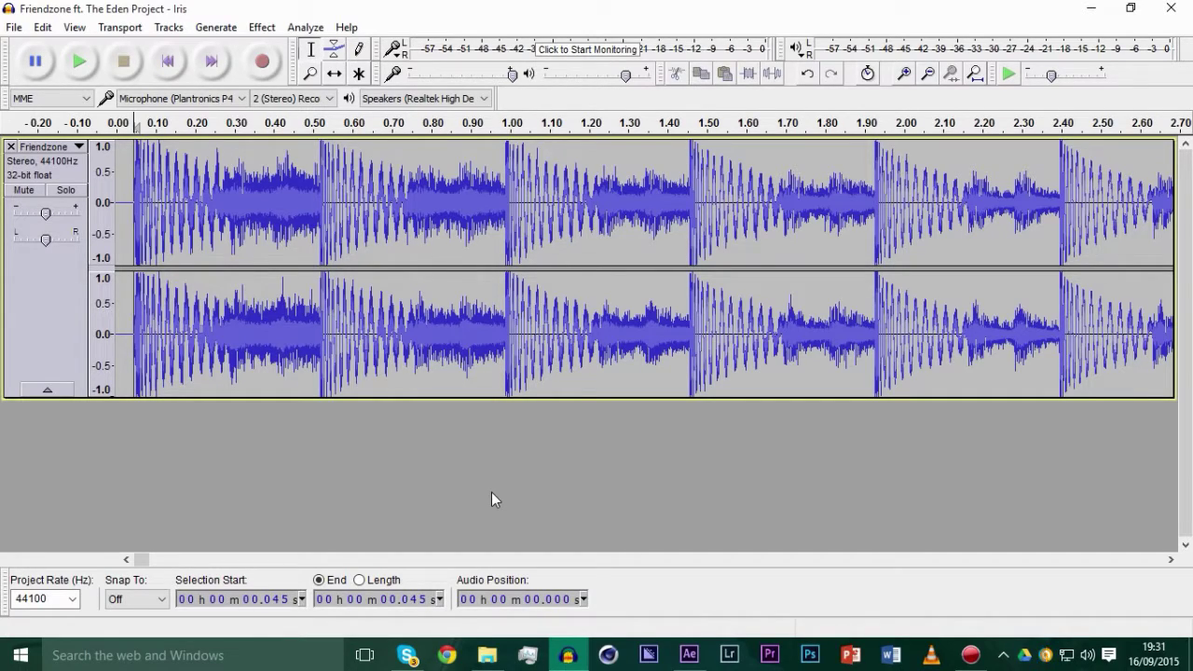
left_click(904, 73)
left_click(904, 73)
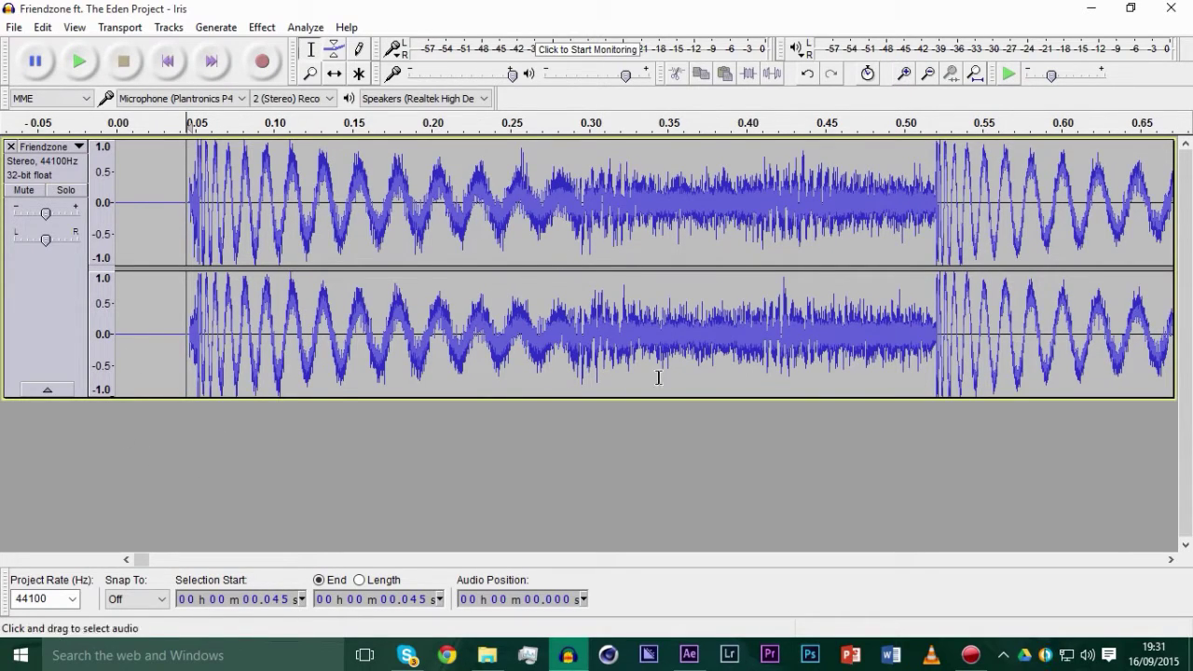
key("Right")
key("Right")
key("Right")
key("Right")
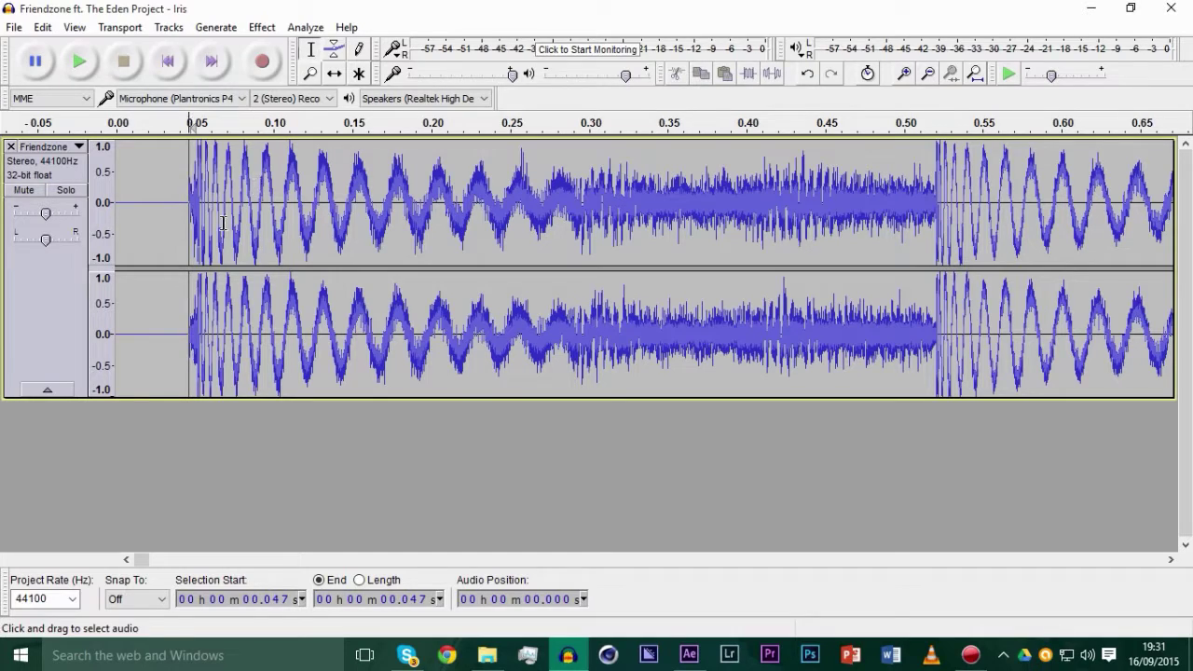
Add a new empty stereo track to the project.
left_click(165, 27)
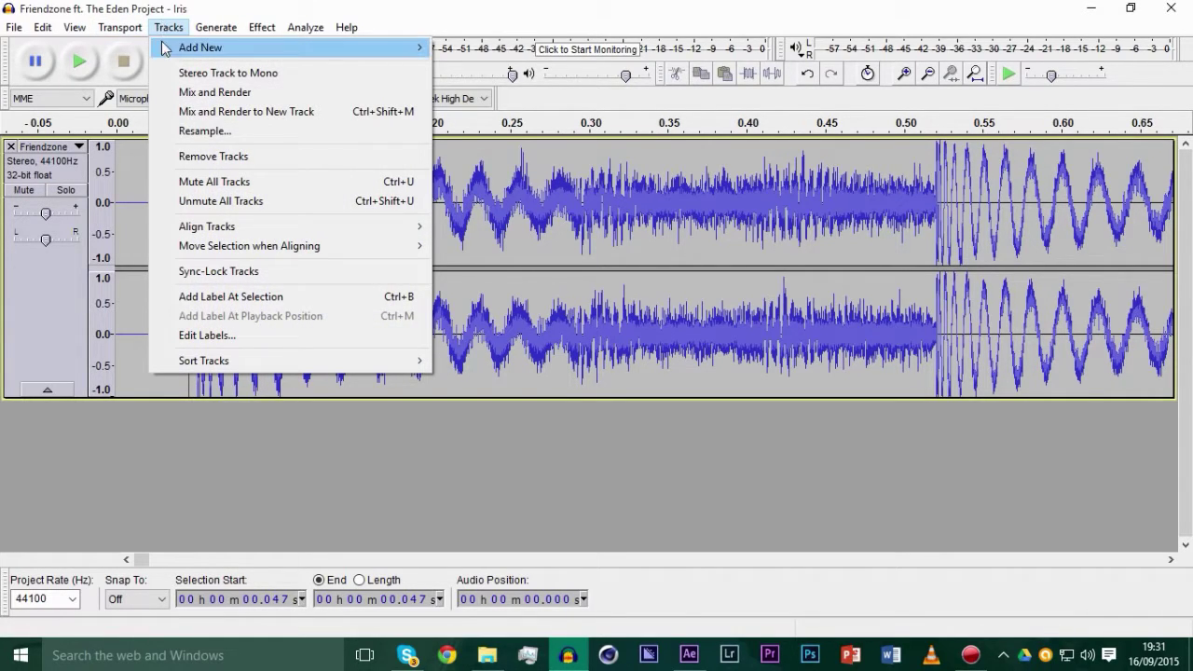
mouse_move(164, 48)
left_click(613, 71)
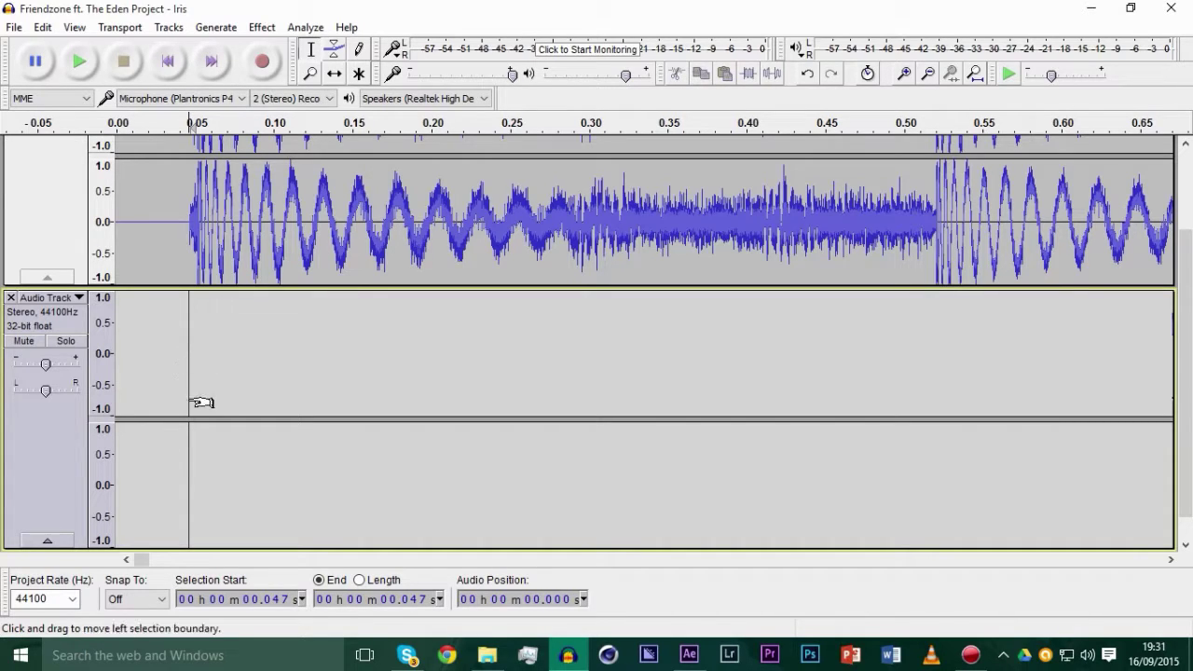
Generate a click track at 128 BPM with 256 measures.
left_click(216, 27)
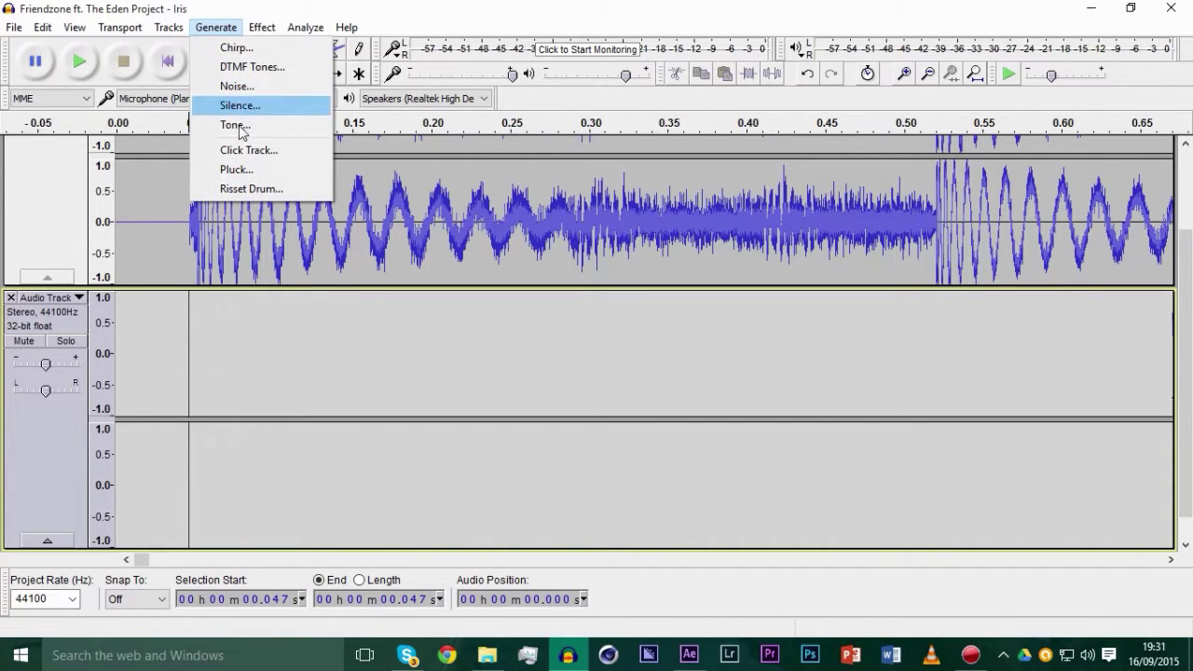
left_click(257, 152)
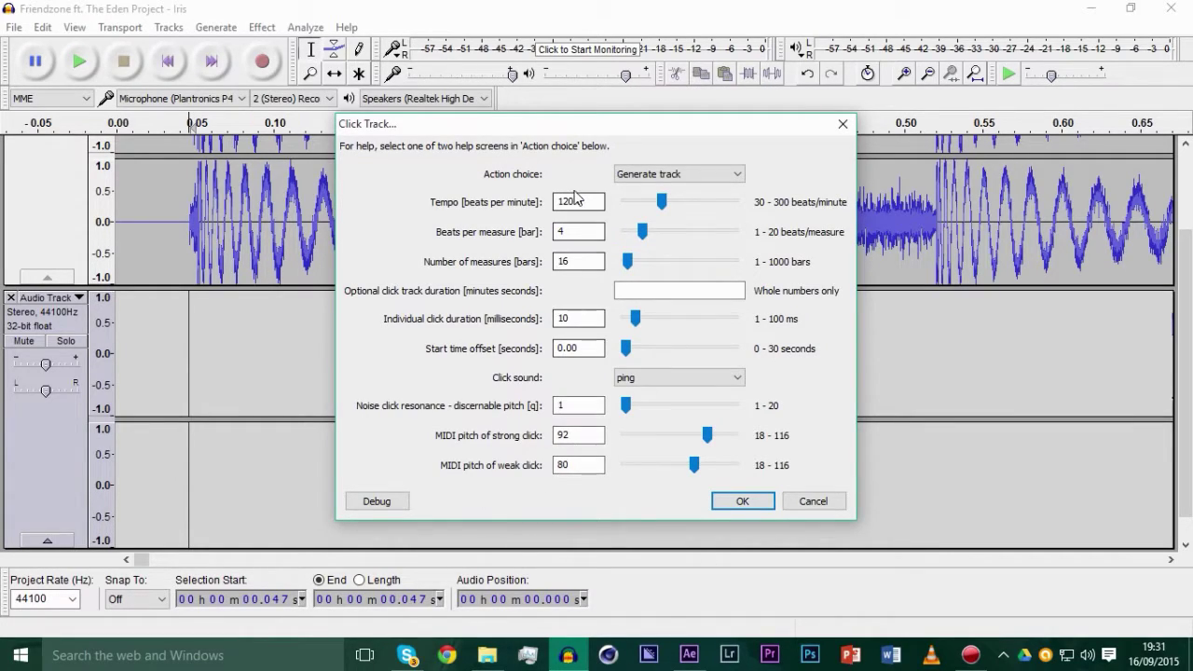
double_click(599, 202)
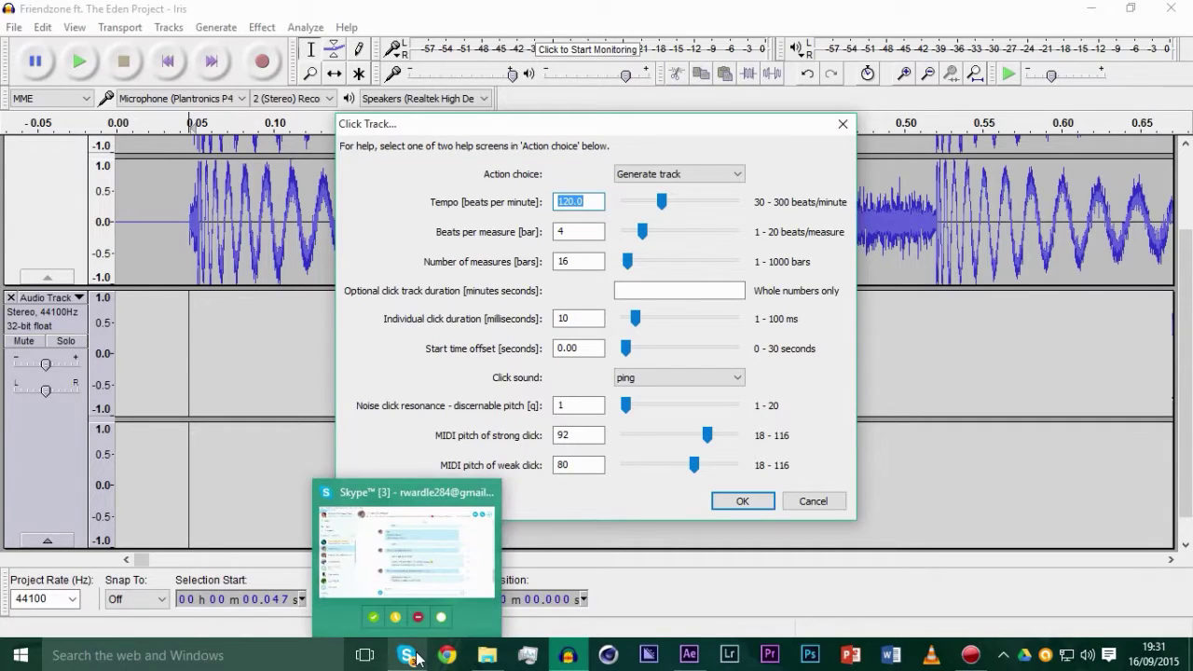
type("128")
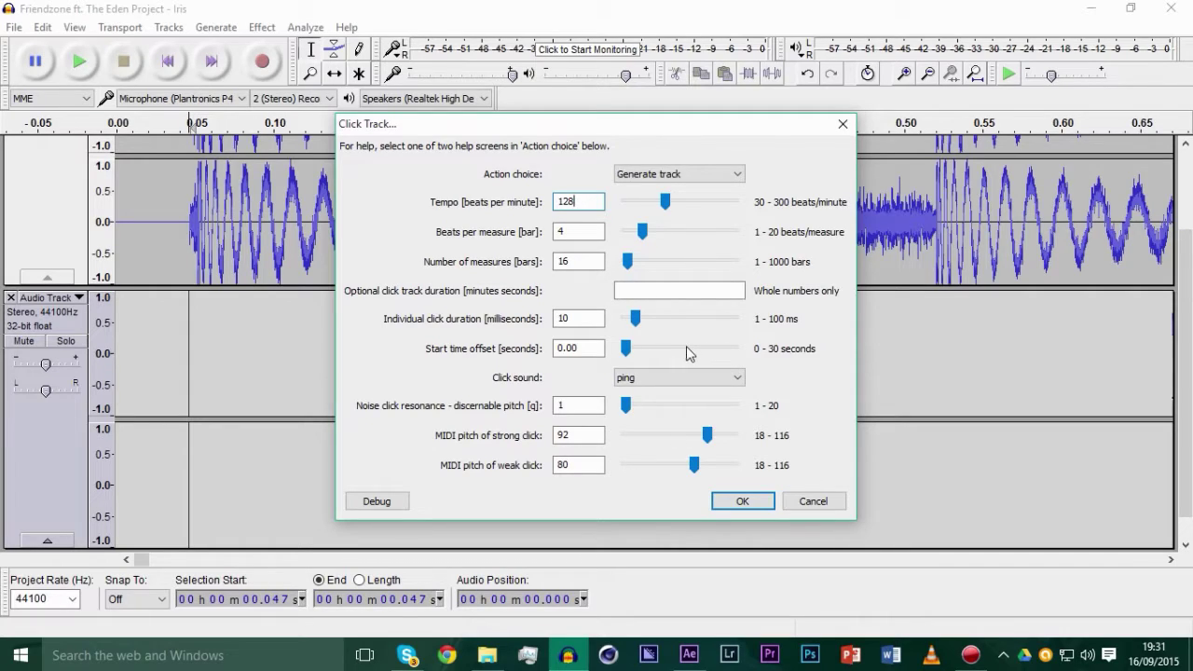
left_click(586, 262)
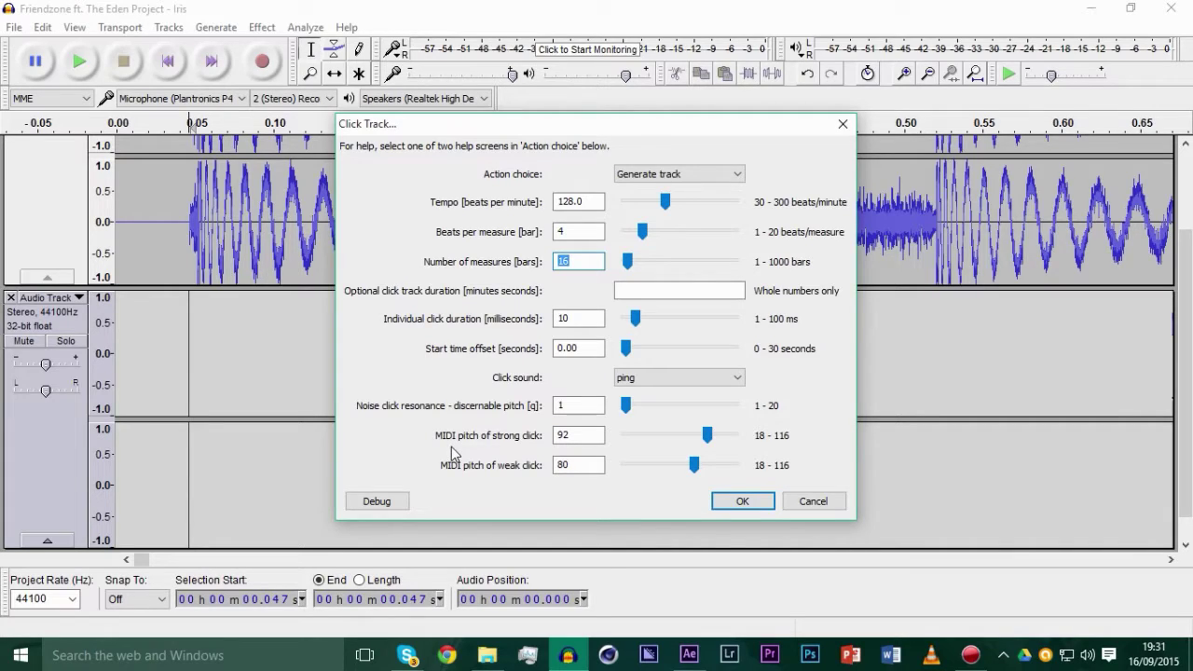
type("6")
key("Return")
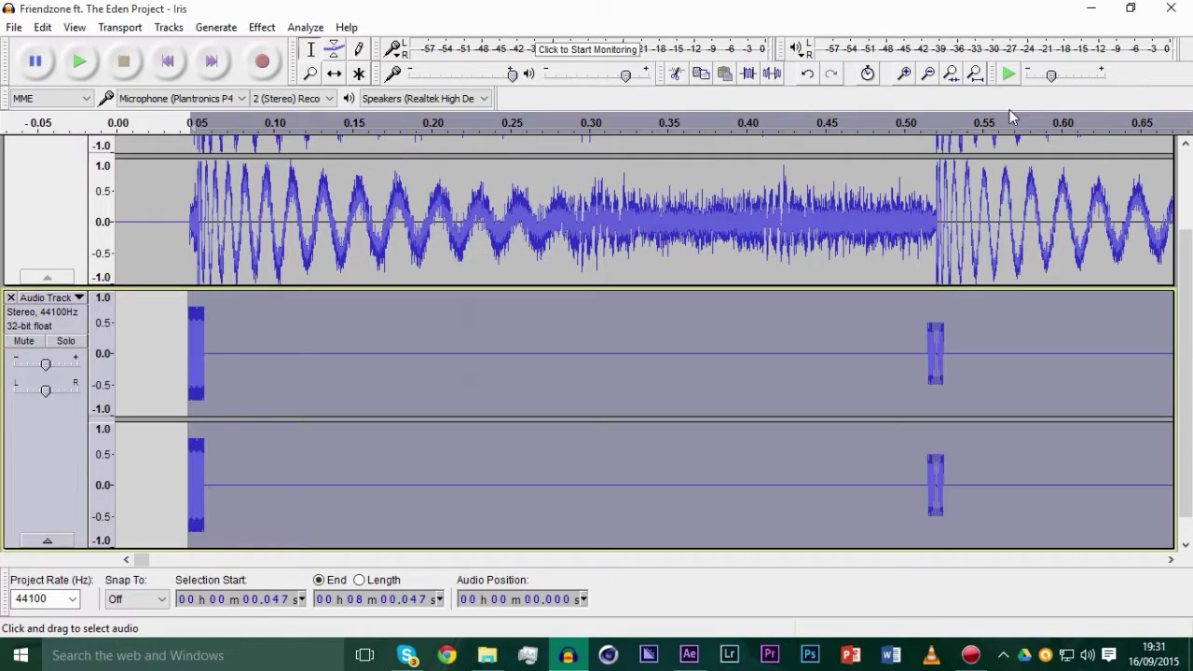
Delete the clicks that continue past the song's end at about 5:30.
left_click(975, 74)
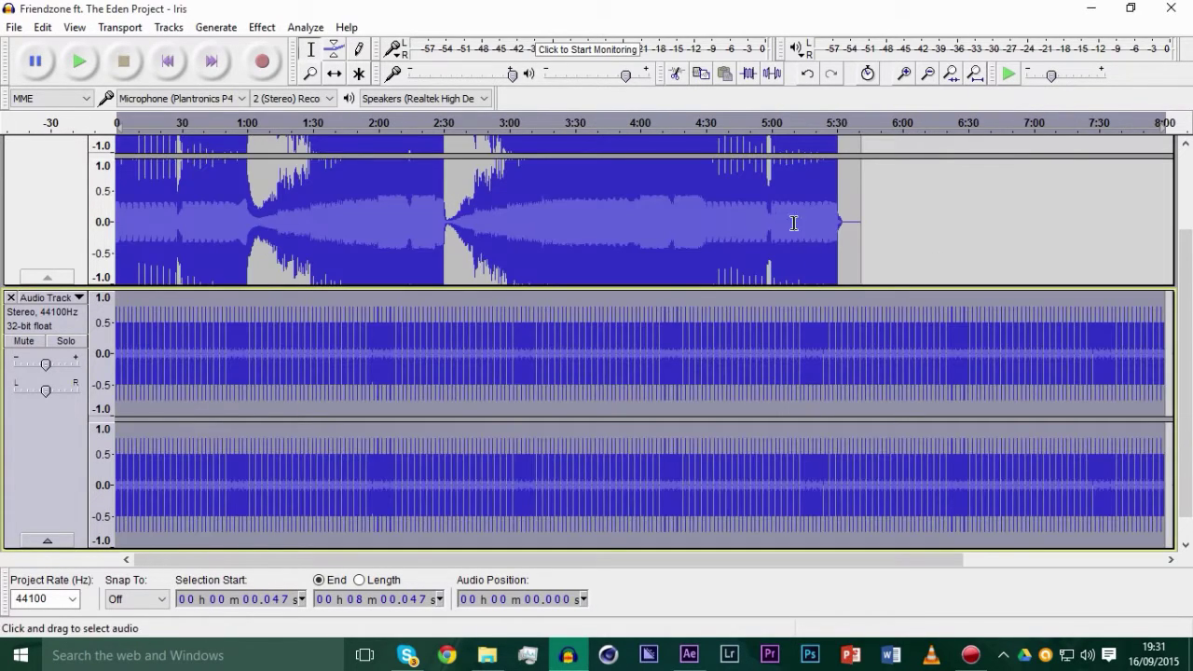
left_click(833, 187)
scroll(833, 187, "up", 2)
left_click(903, 73)
left_click(903, 74)
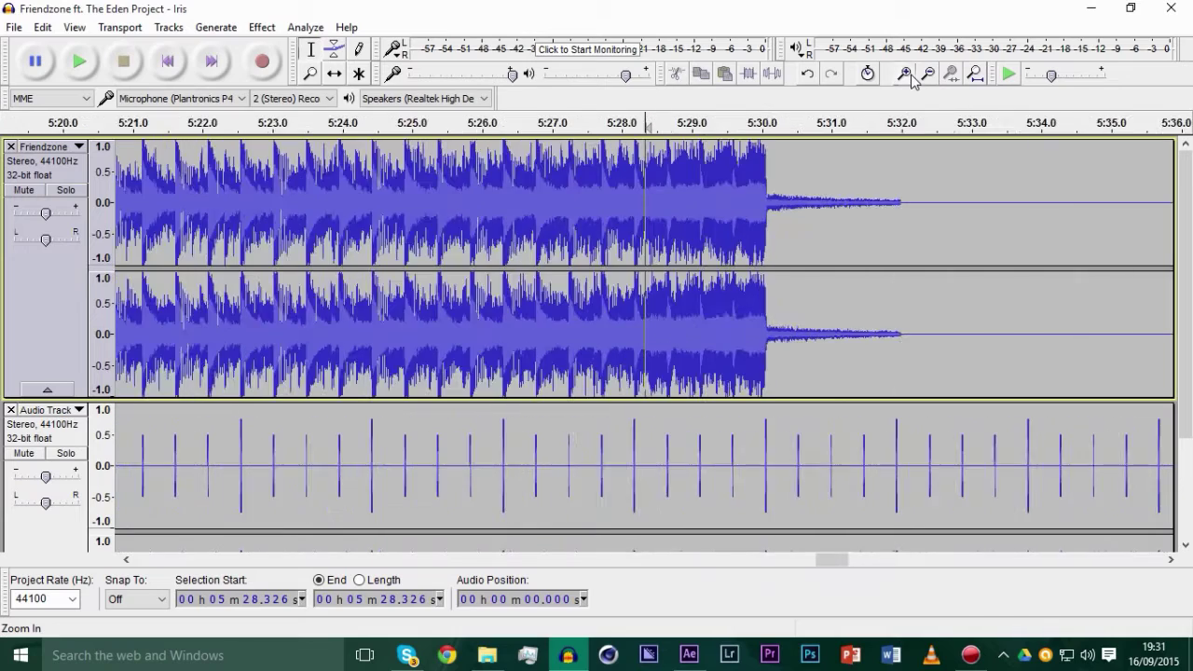
left_click(903, 74)
left_click_drag(893, 447, 1025, 6)
key("Delete")
Return to the project start and reset the click track's volume to 0 dB.
left_click(976, 88)
left_click(618, 354)
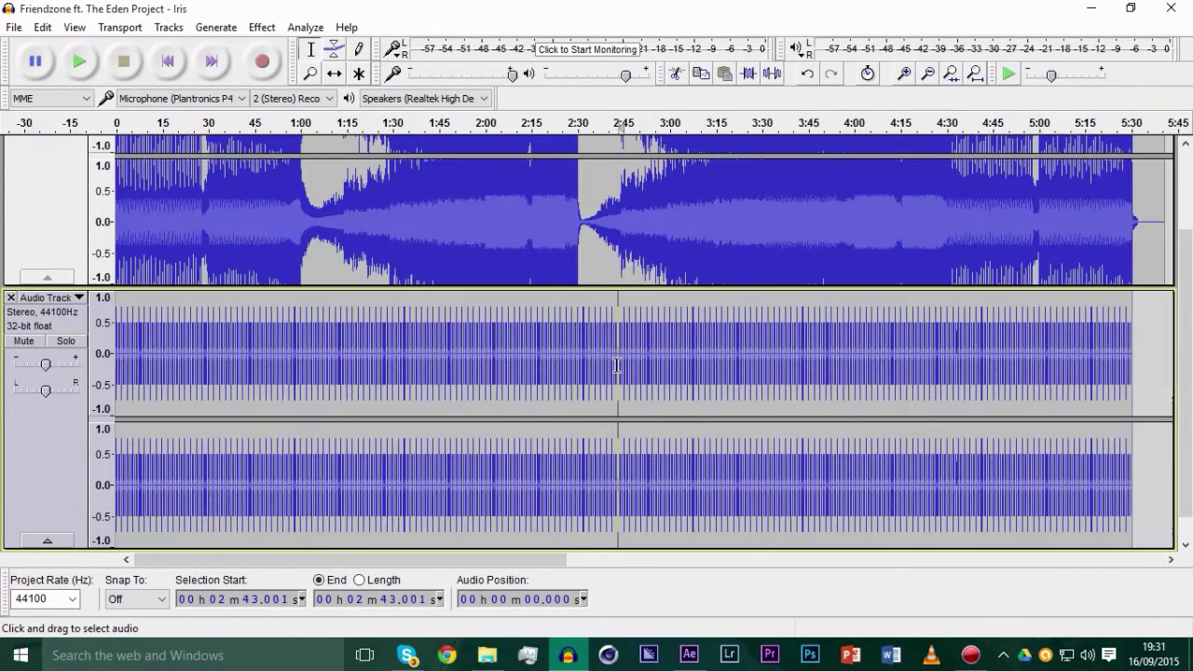
left_click(168, 65)
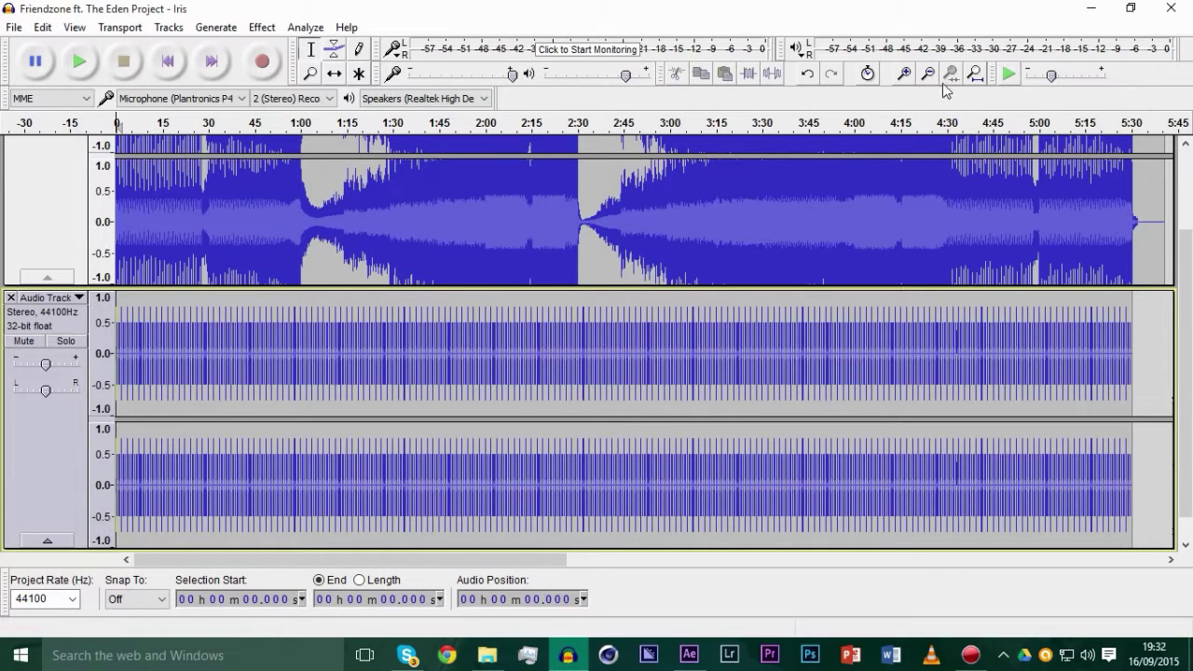
left_click(903, 73)
left_click(903, 74)
left_click(903, 74)
left_click(903, 74)
left_click(903, 73)
left_click(903, 73)
scroll(638, 223, "up", 3)
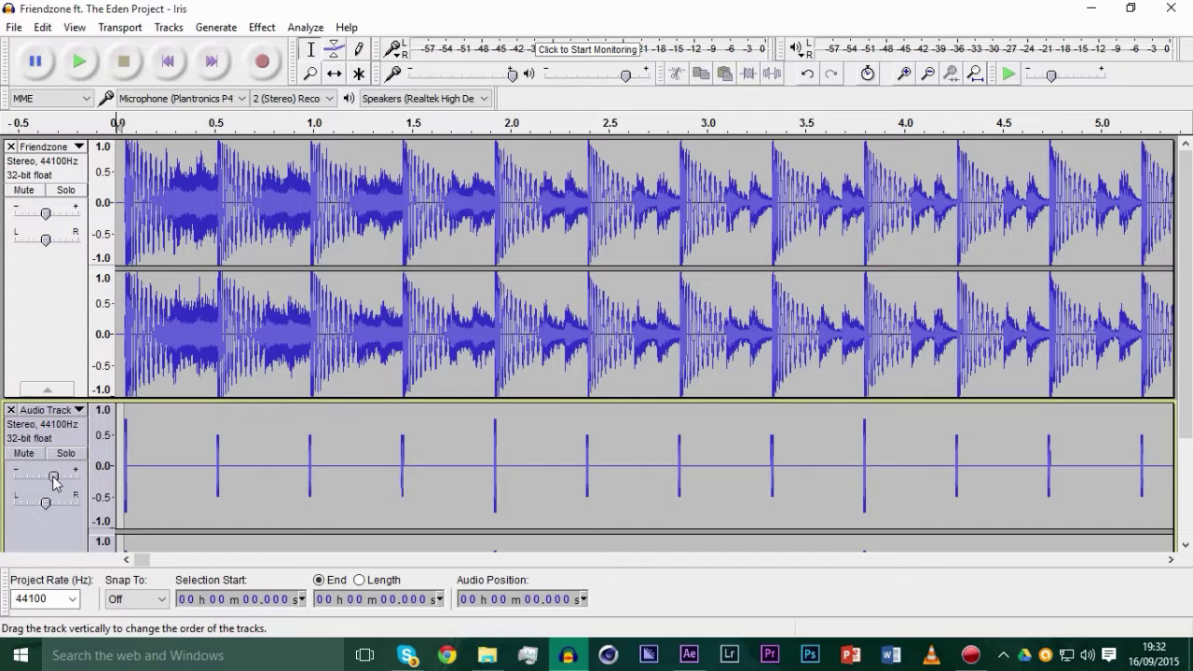
left_click_drag(54, 481, 44, 477)
Compare the click track and the Friendzone song by toggling Solo and Mute on each.
left_click(66, 453)
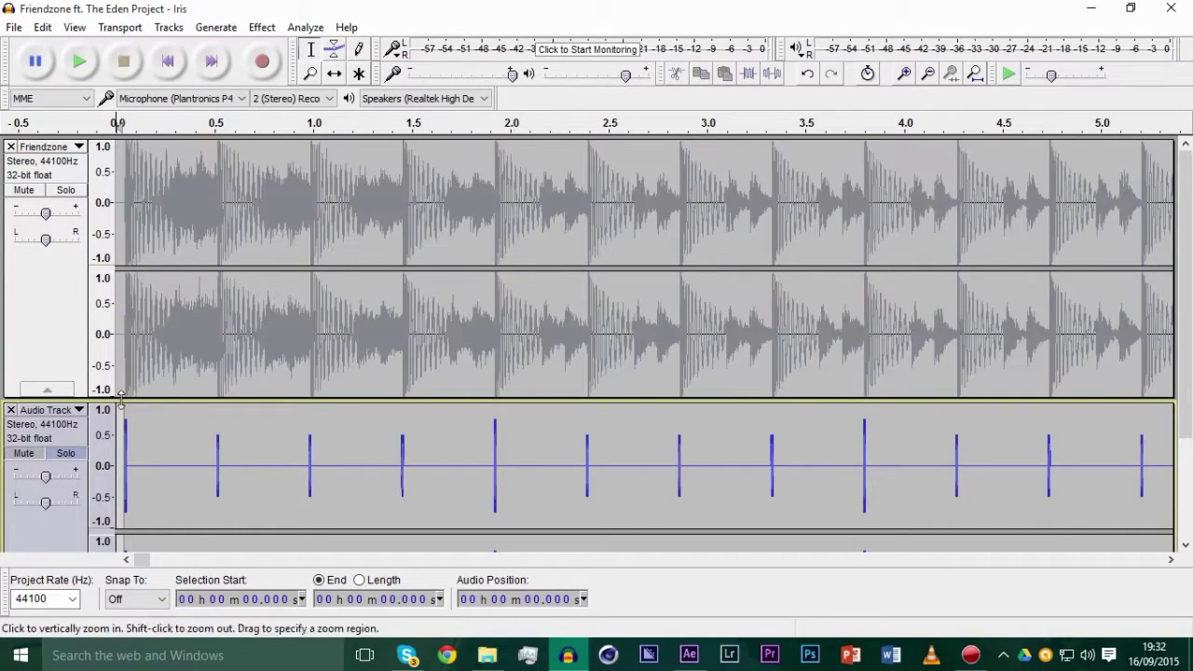
left_click(71, 207)
left_click(73, 194)
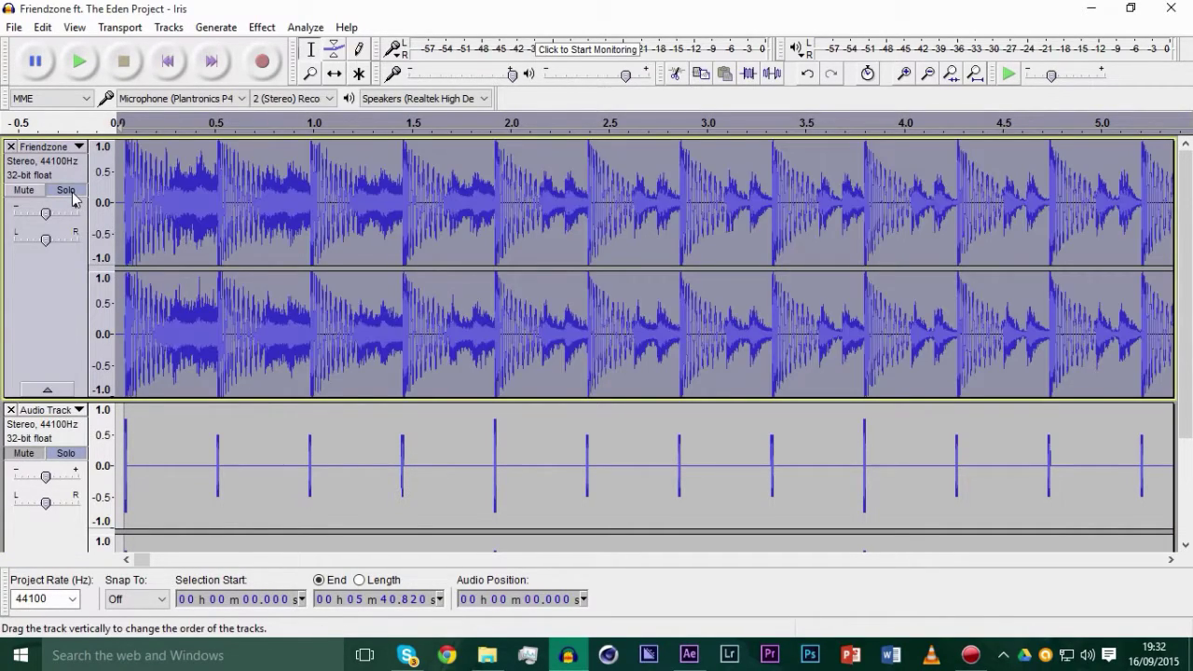
left_click(73, 195)
left_click(51, 454)
left_click(71, 195)
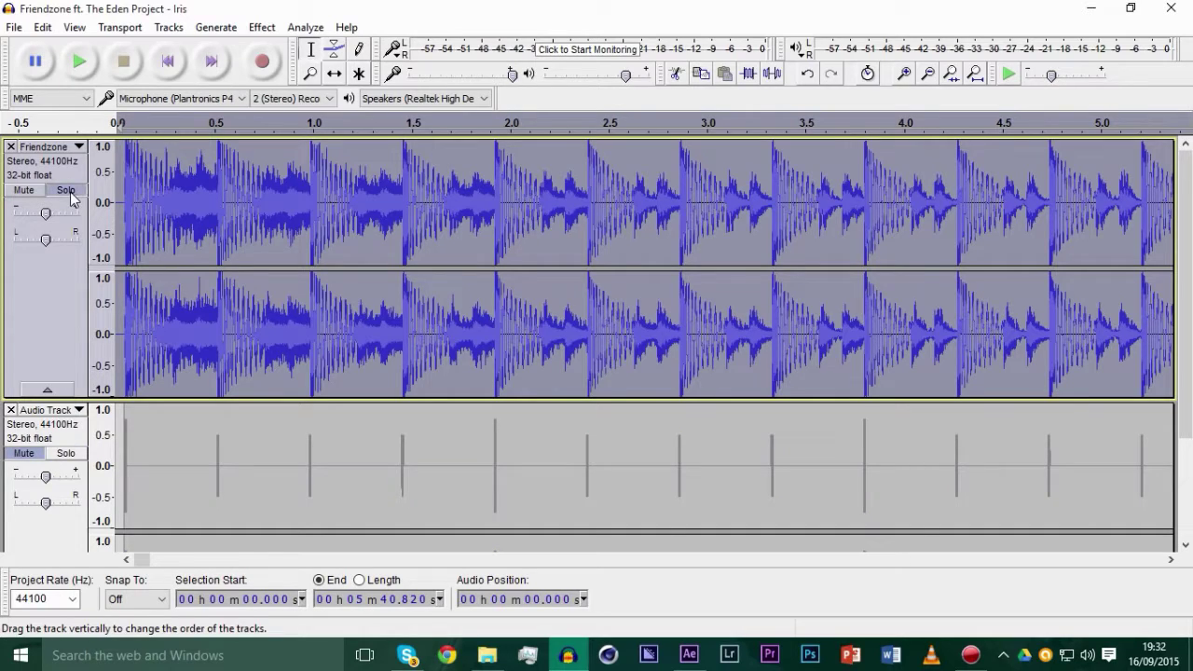
left_click(62, 454)
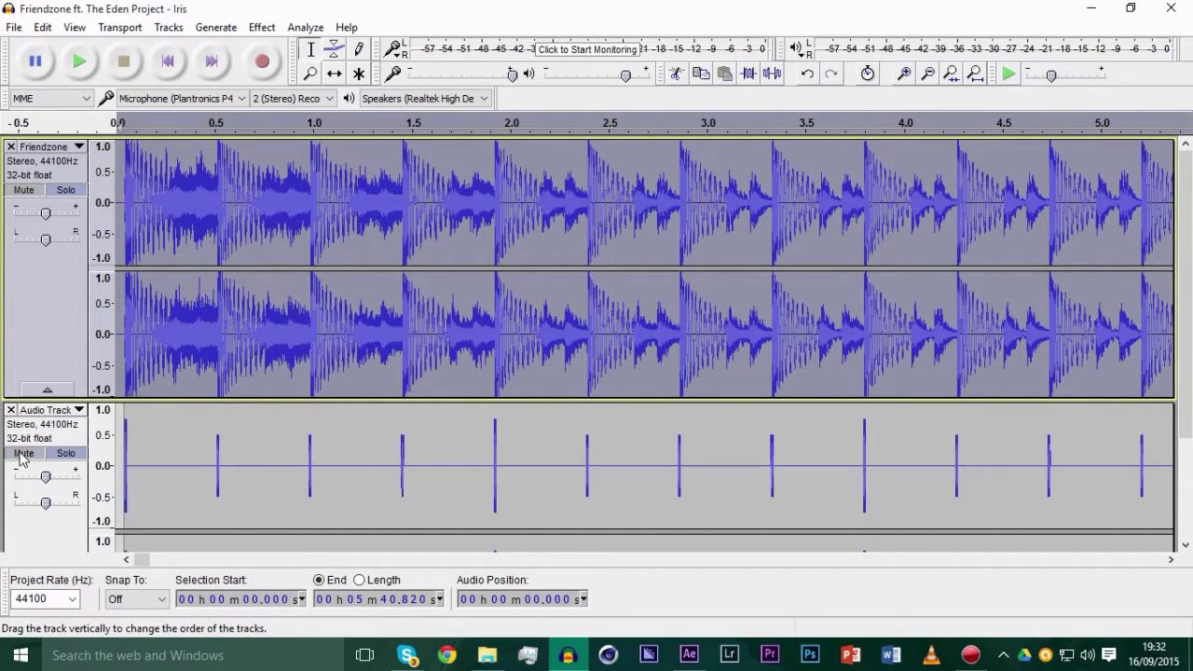
left_click(65, 190)
left_click(65, 190)
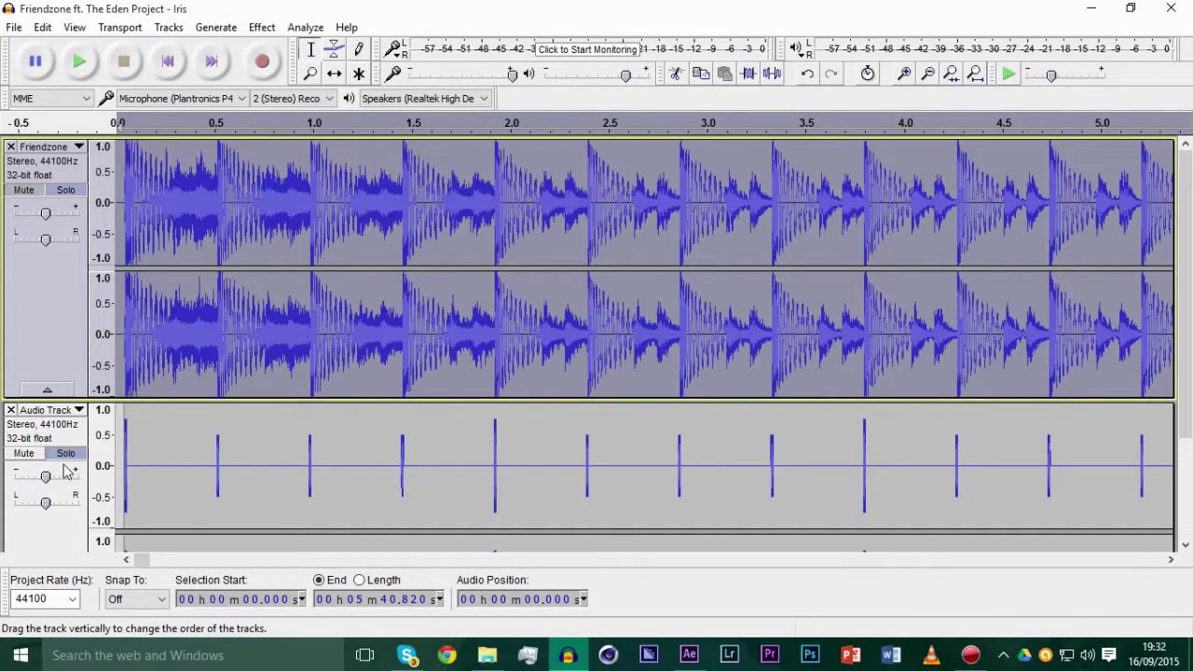
left_click(23, 454)
left_click(64, 454)
left_click(25, 456)
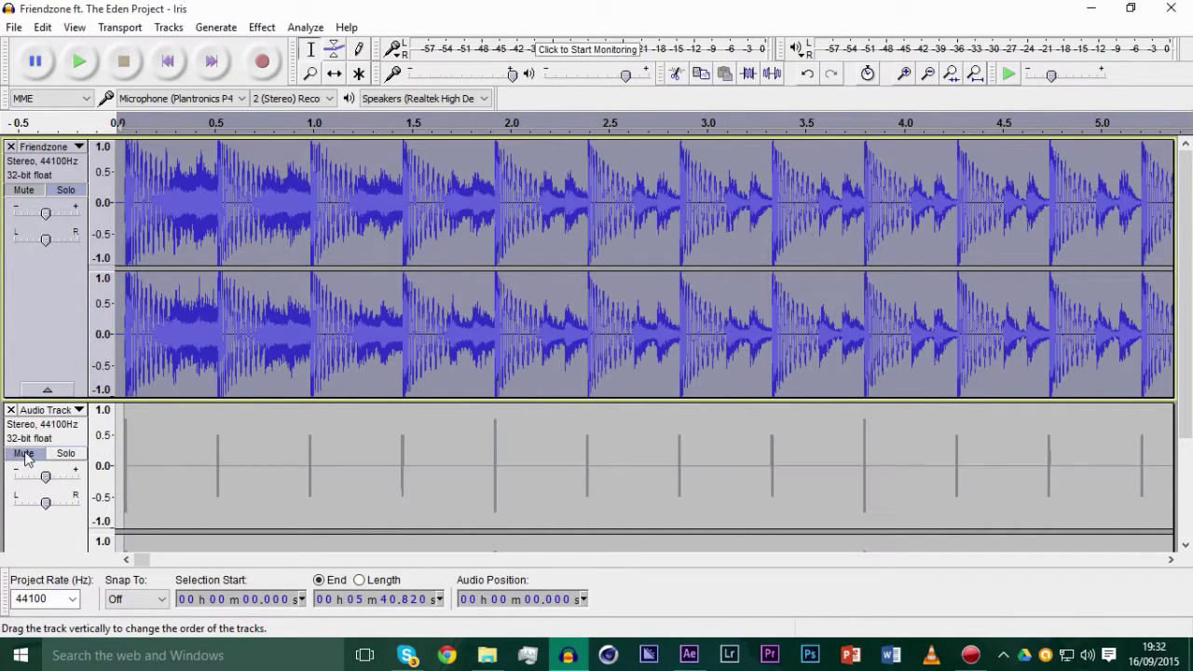
left_click(66, 191)
left_click(65, 190)
left_click(65, 190)
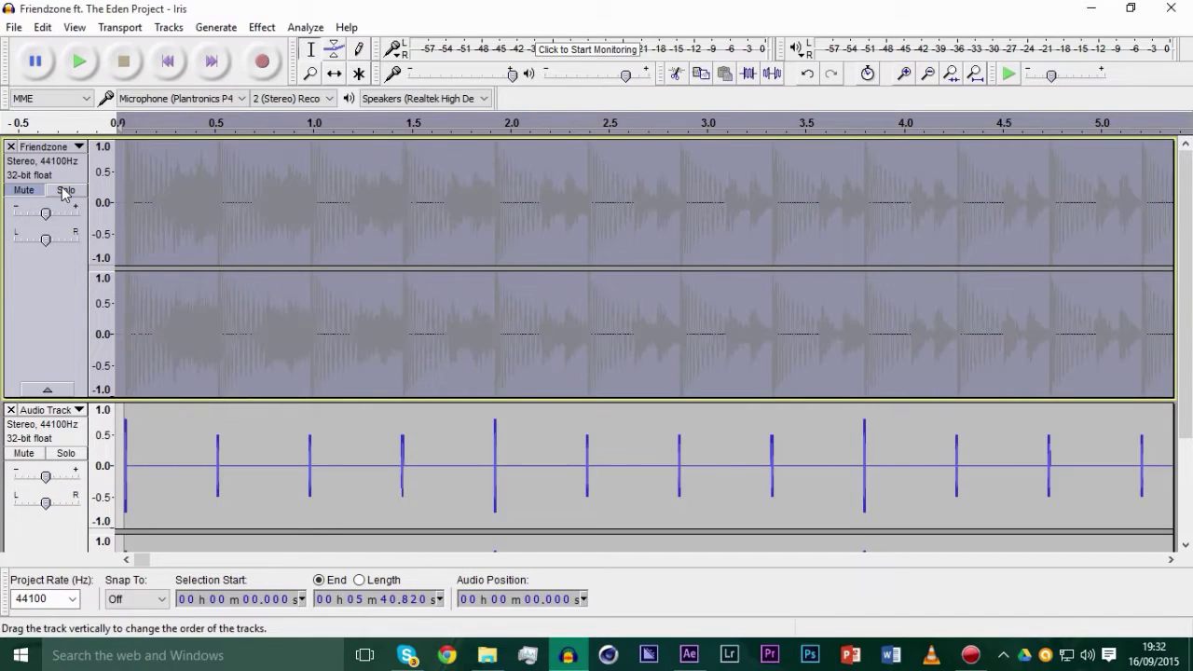
left_click(63, 192)
Play back from the start and from around 1:54, switching between clicks and song.
left_click(168, 61)
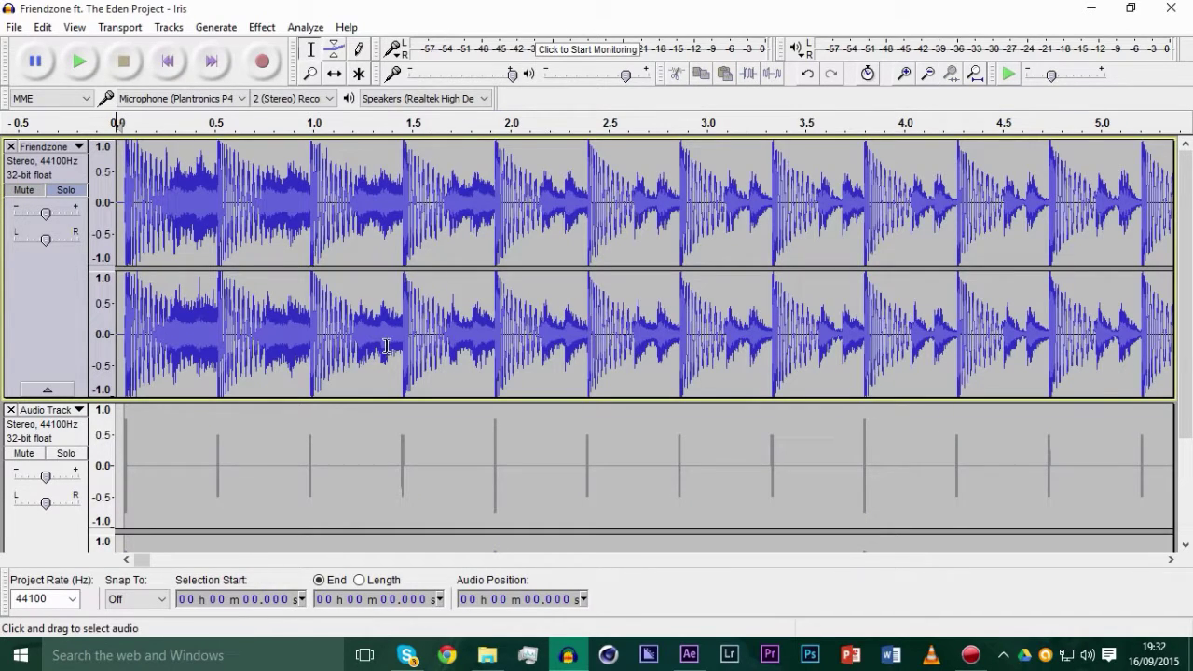
key("space")
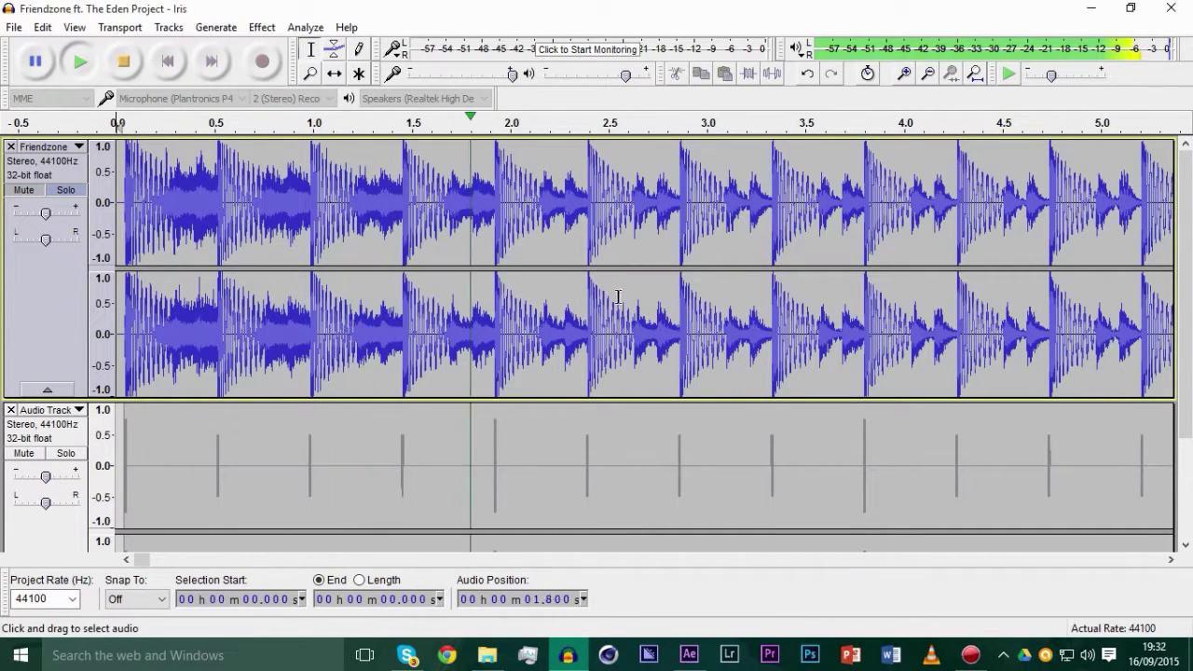
left_click(63, 192)
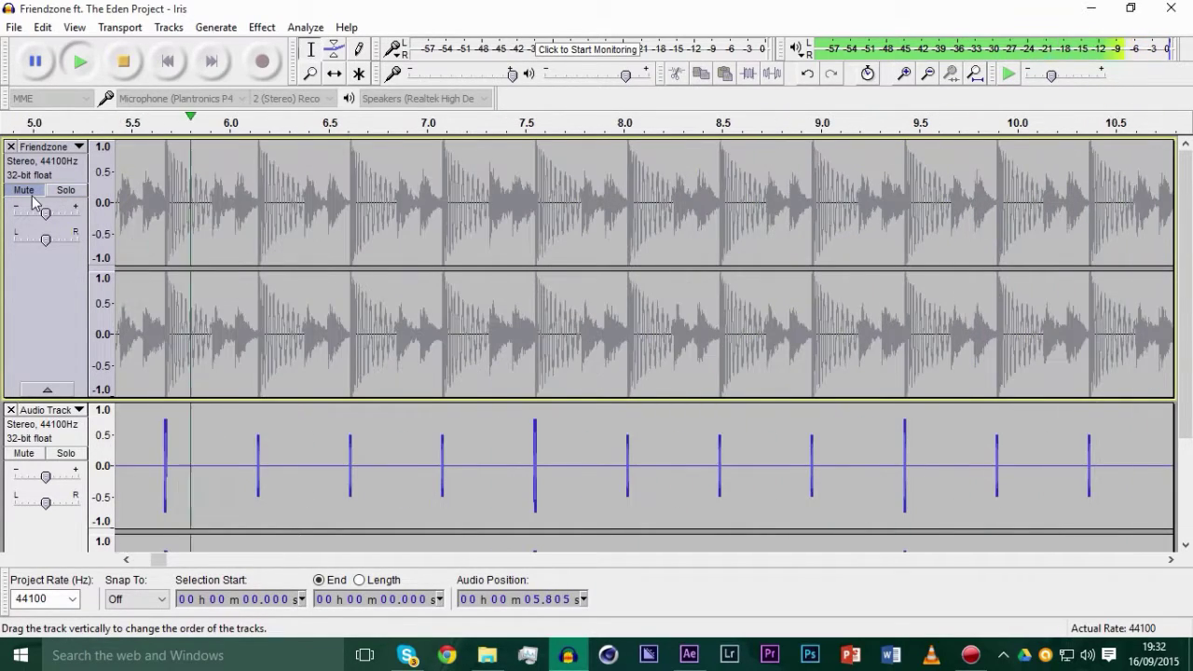
left_click(25, 191)
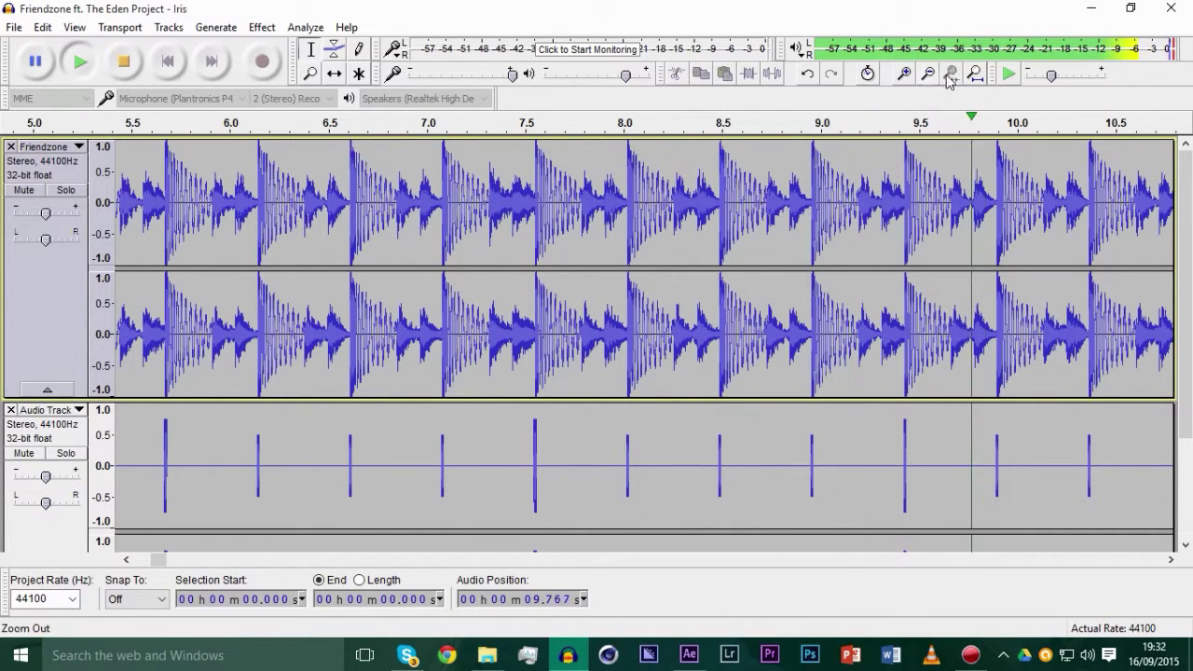
left_click(975, 74)
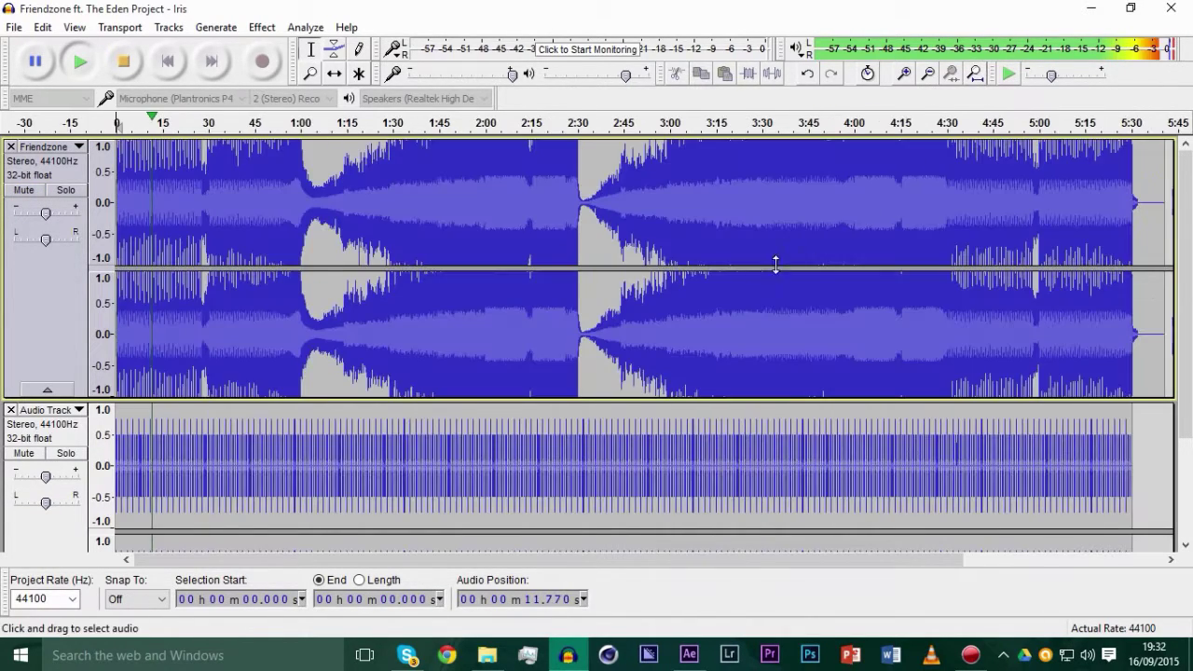
key("space")
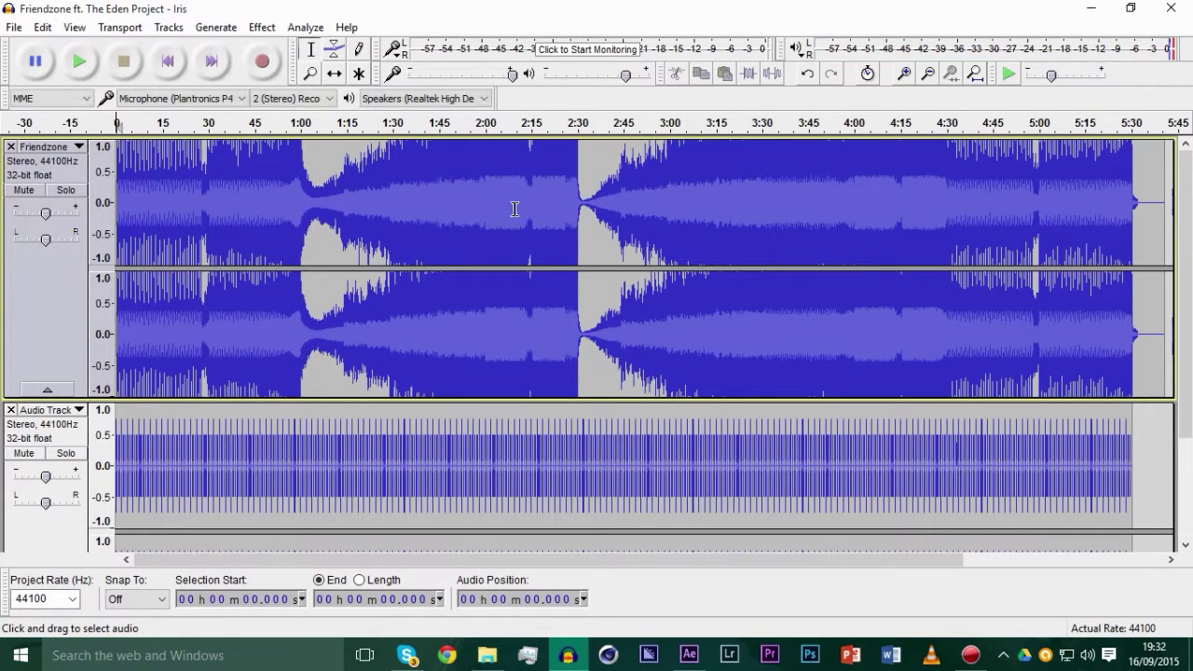
left_click(470, 197)
key("space")
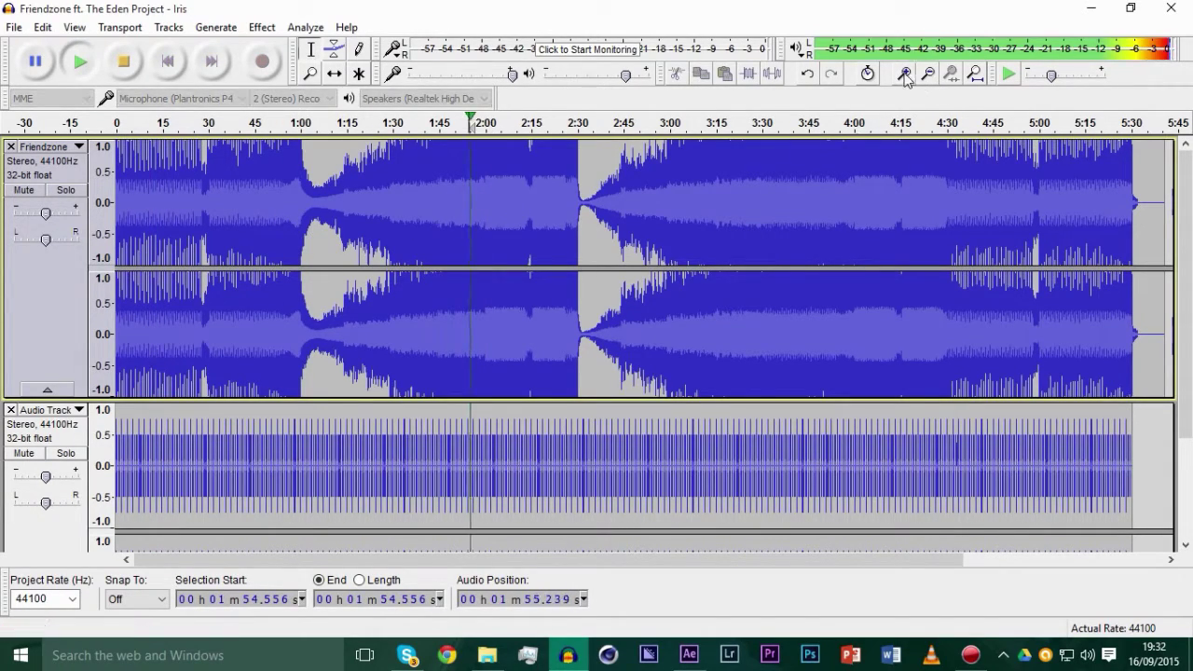
Raise the click track's gain, lower the song's gain, and mute the Friendzone track.
left_click_drag(44, 477, 53, 475)
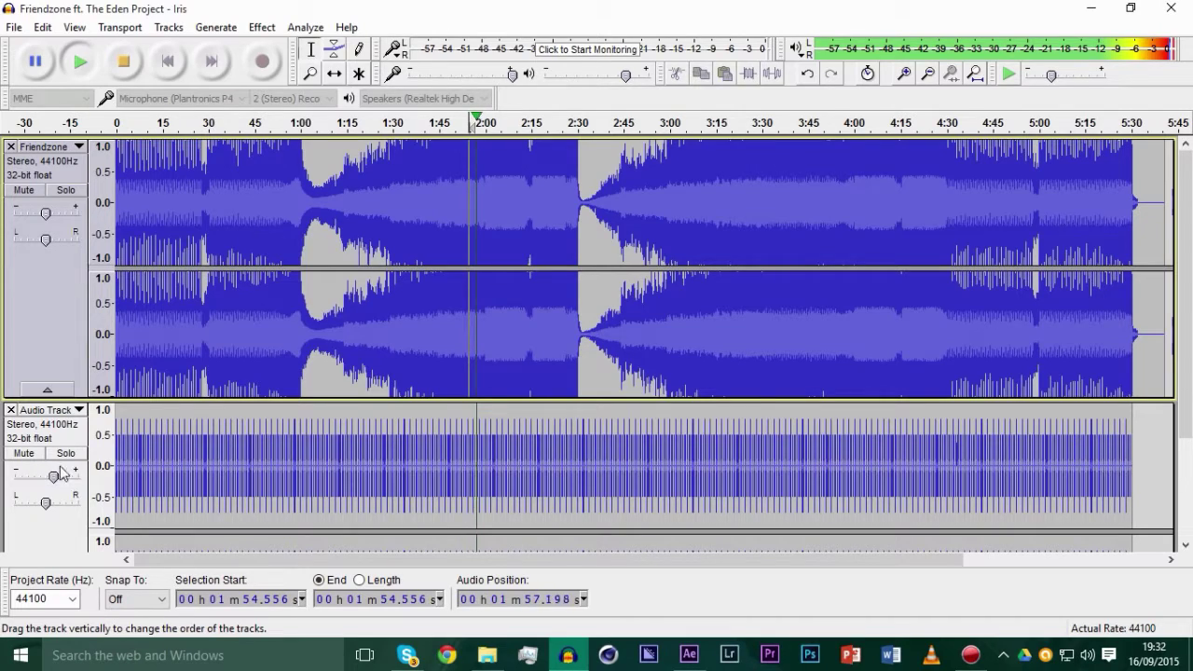
left_click_drag(45, 214, 39, 214)
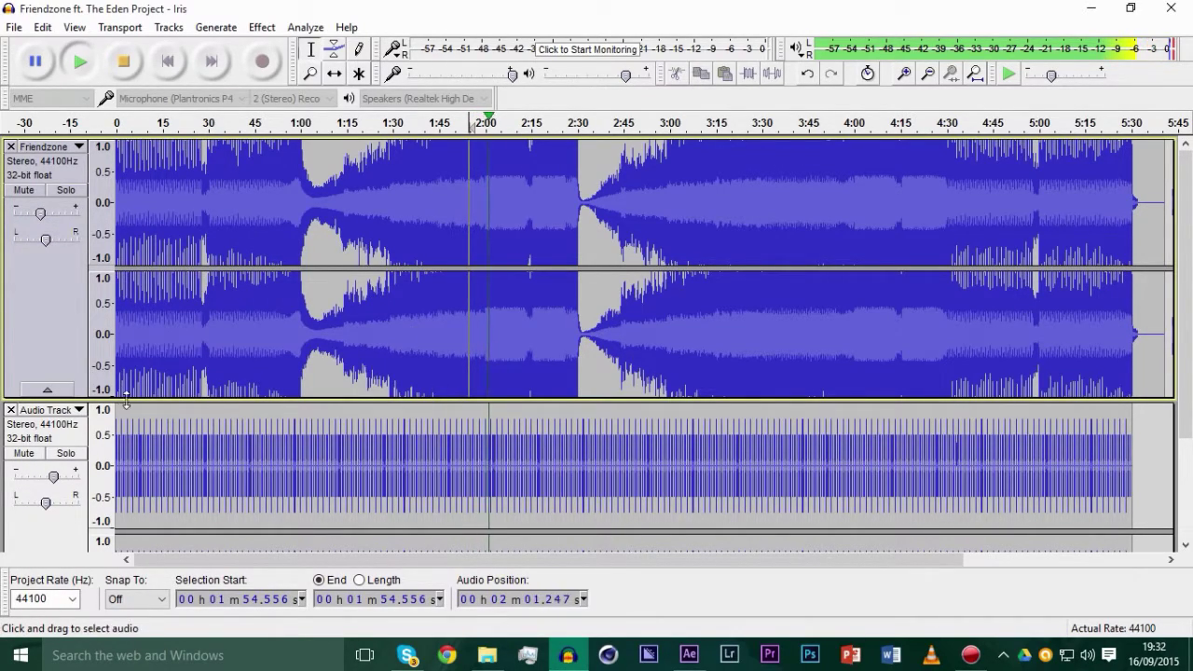
key("space")
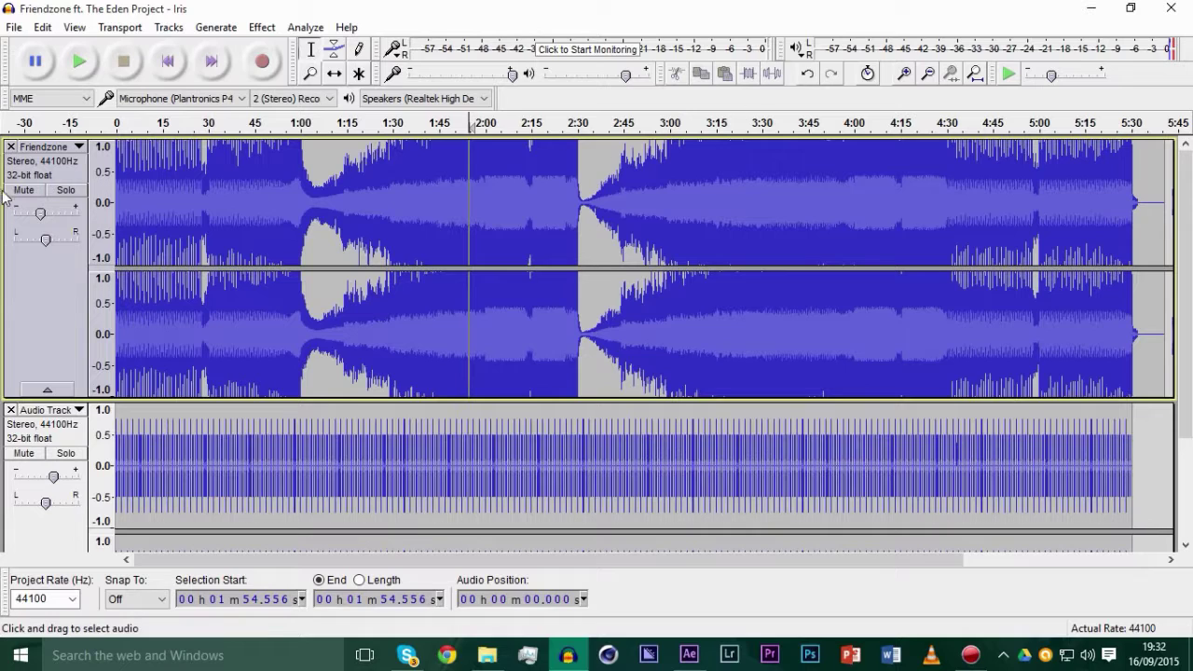
left_click(23, 190)
left_click(170, 62)
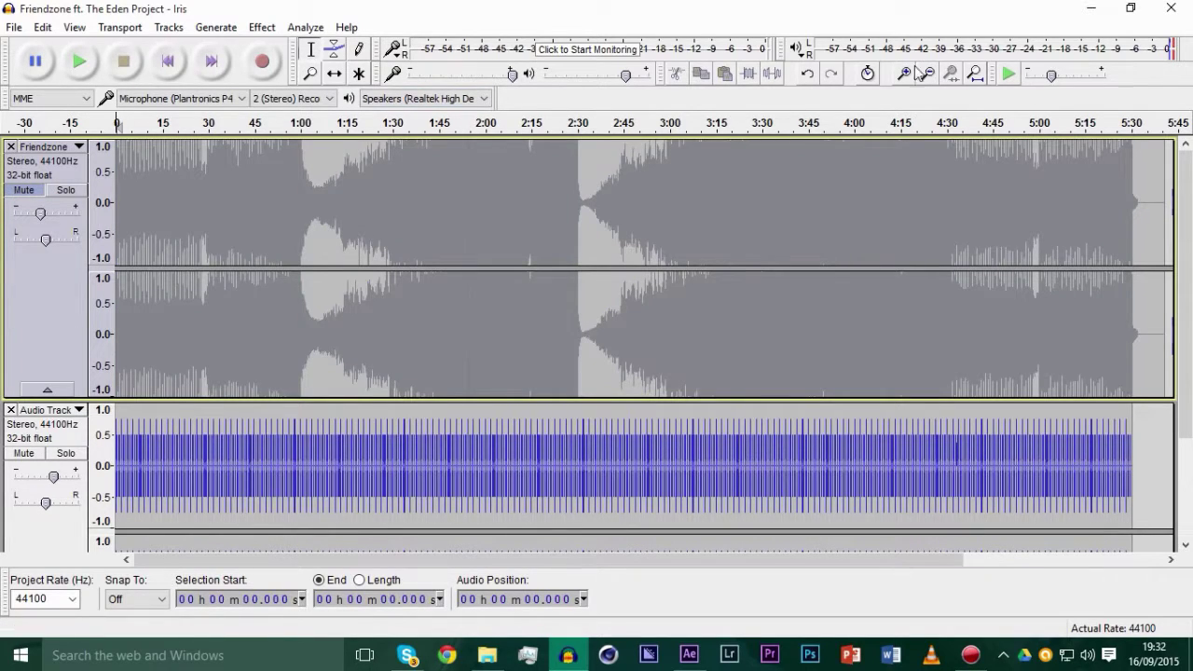
Zoom in on the project start and select the silent lead-in before the first click.
left_click(904, 74)
left_click(905, 74)
left_click(905, 73)
left_click(904, 74)
left_click(904, 74)
left_click(905, 73)
left_click(904, 74)
left_click(903, 74)
left_click(903, 74)
left_click(903, 75)
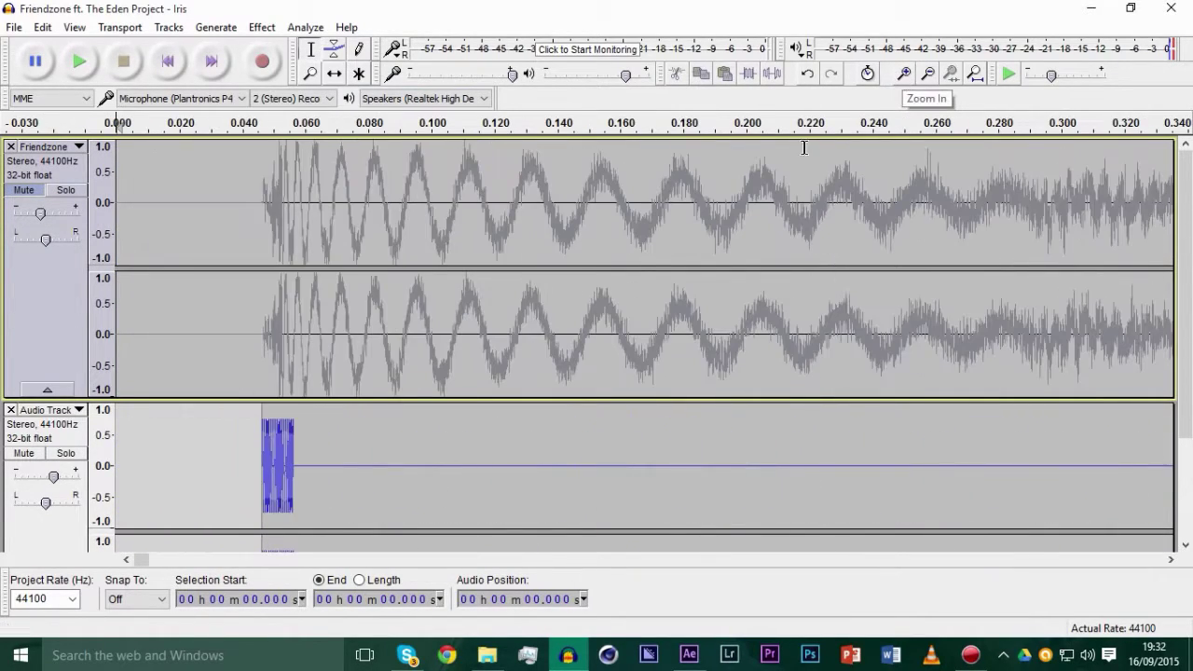
left_click_drag(259, 478, 177, 482)
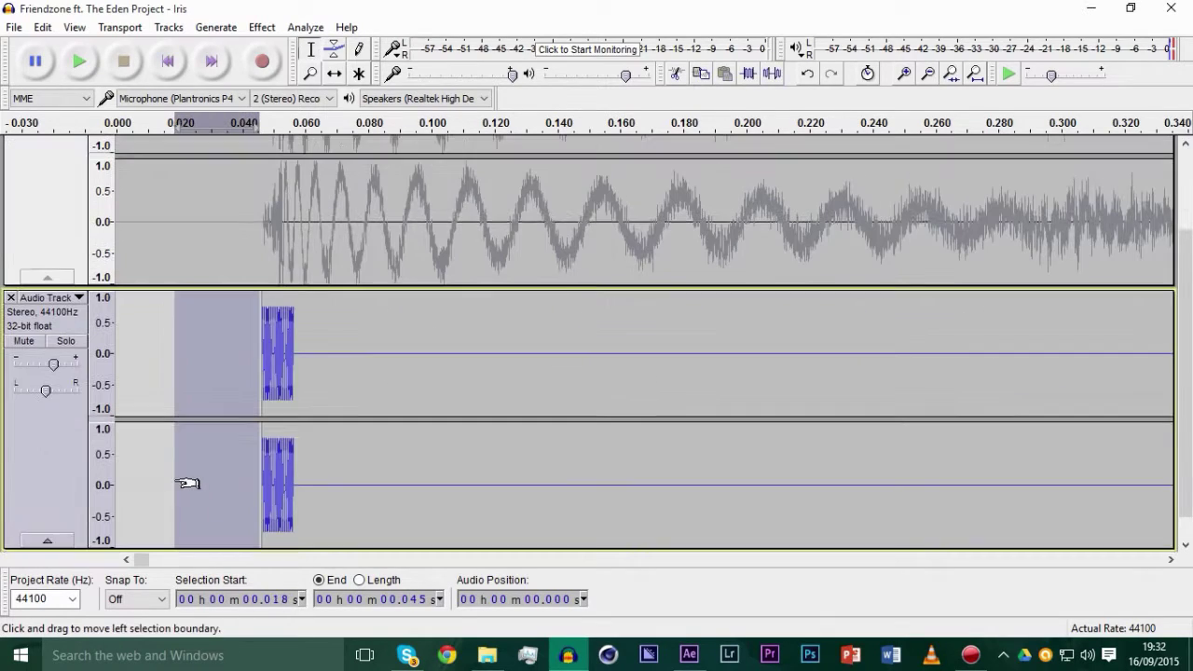
left_click(321, 395)
left_click_drag(262, 391, 110, 392)
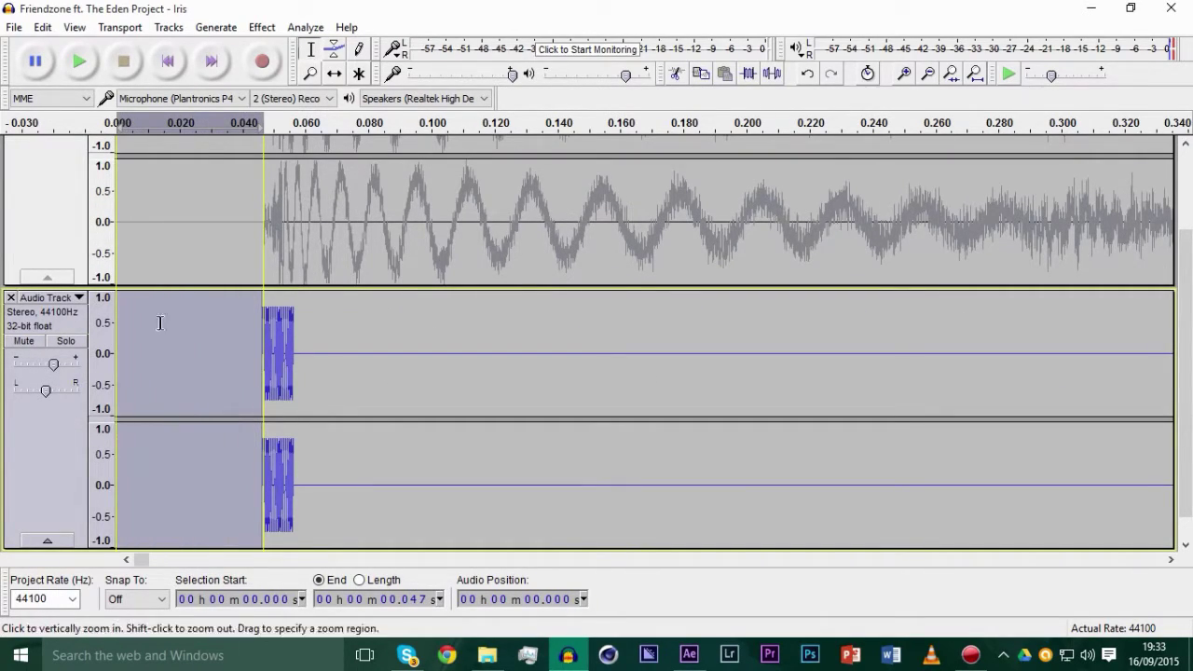
Generate silence over the selected 0.047 s gap in the click track.
left_click(262, 27)
mouse_move(221, 42)
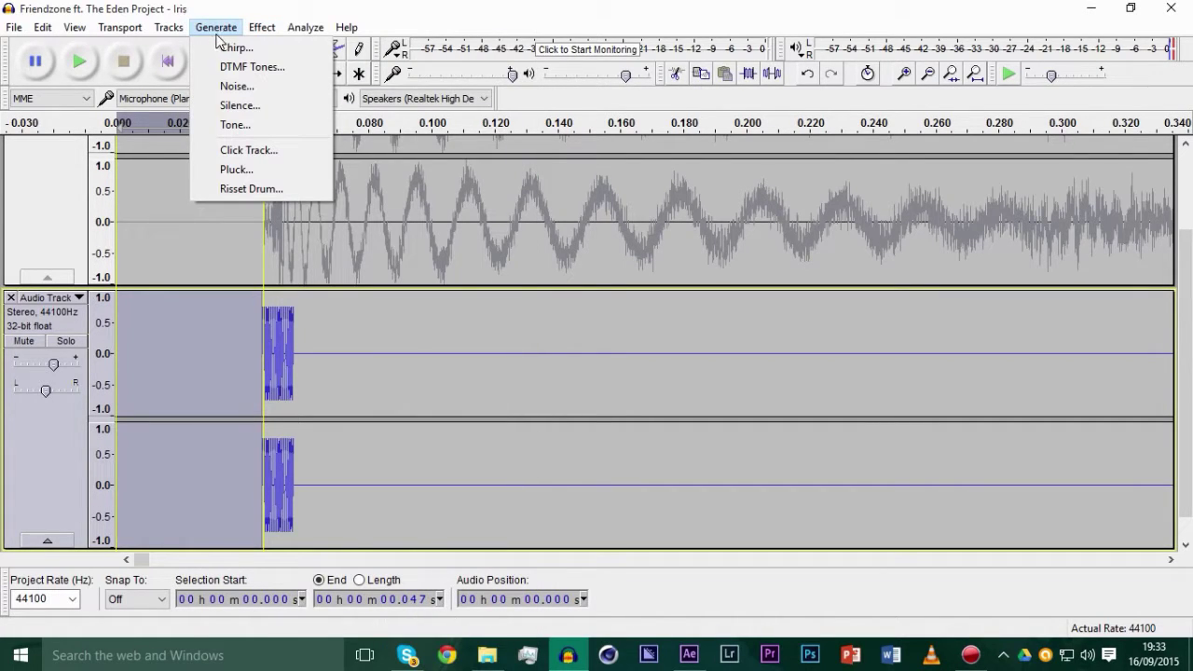
left_click(244, 124)
left_click(688, 381)
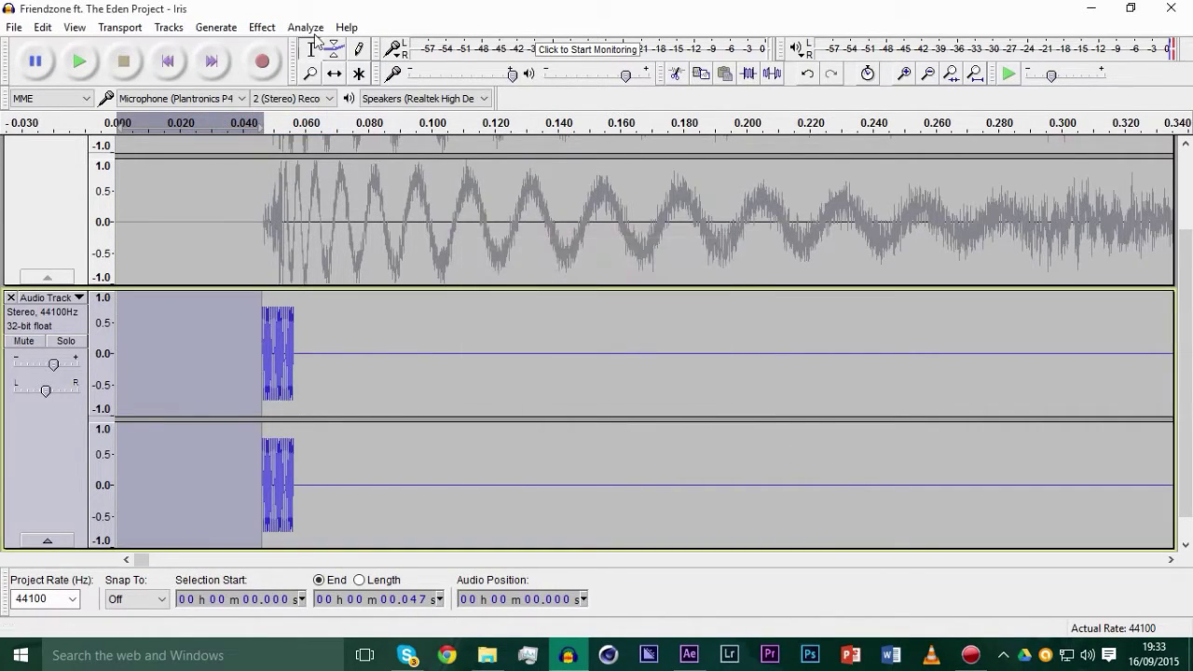
left_click(216, 27)
left_click(239, 105)
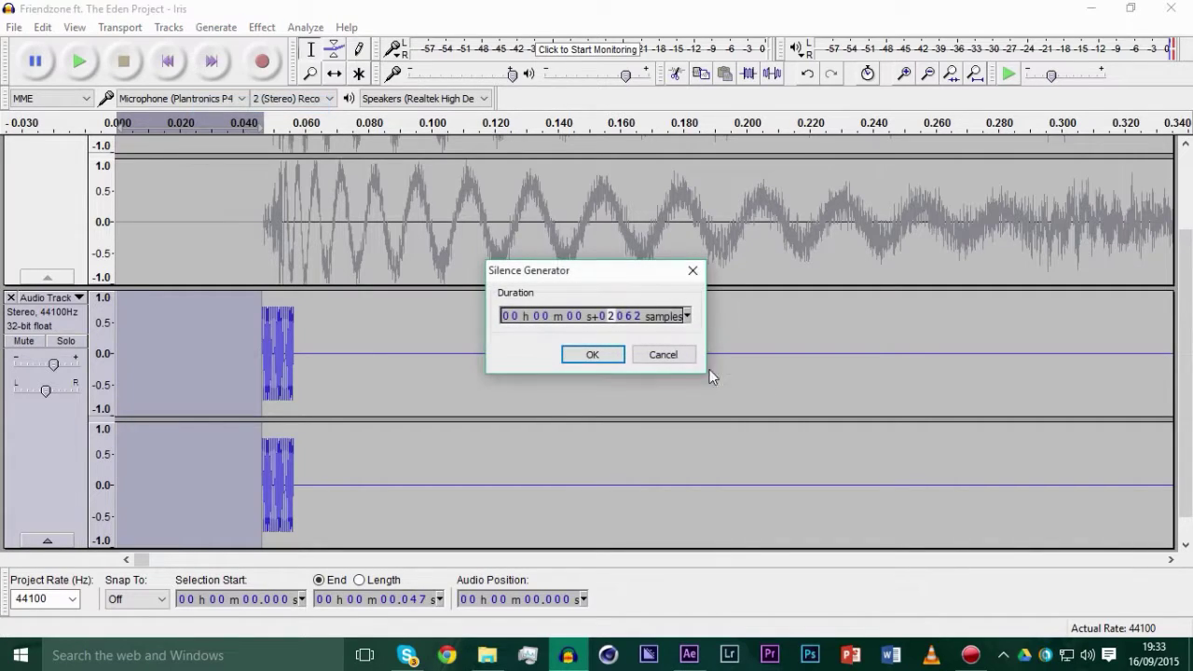
left_click(587, 354)
Join the silence and clicks into one clip and fit the whole project in view.
left_click(489, 396)
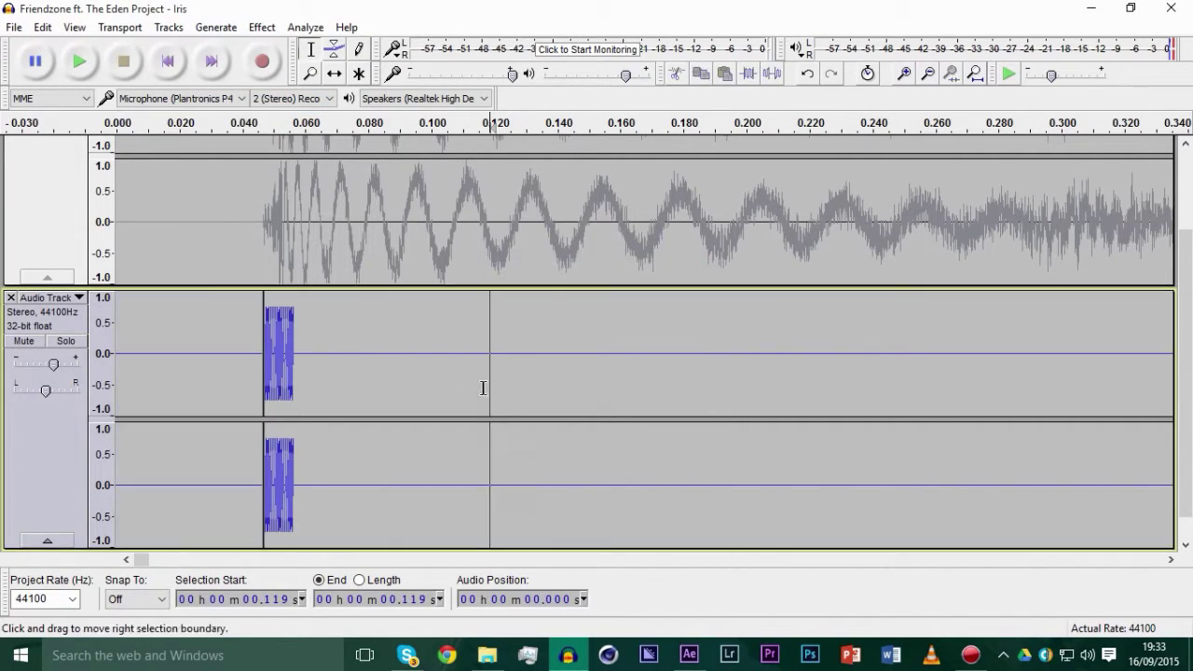
left_click(262, 363)
left_click(135, 328)
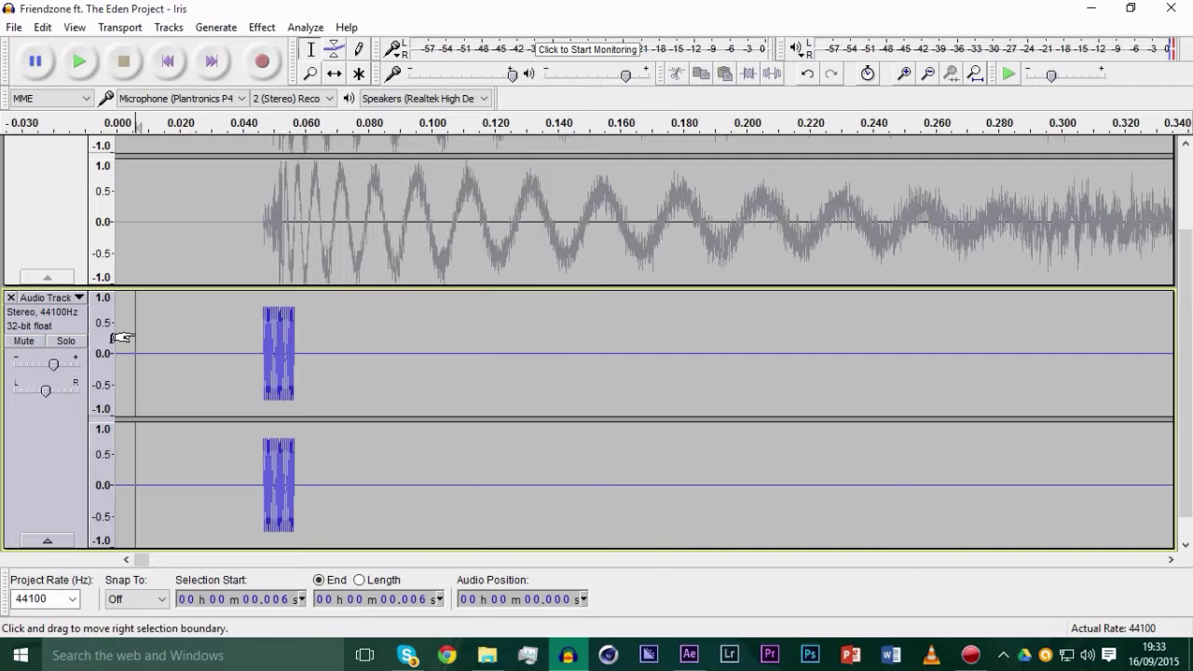
double_click(146, 333)
left_click(951, 73)
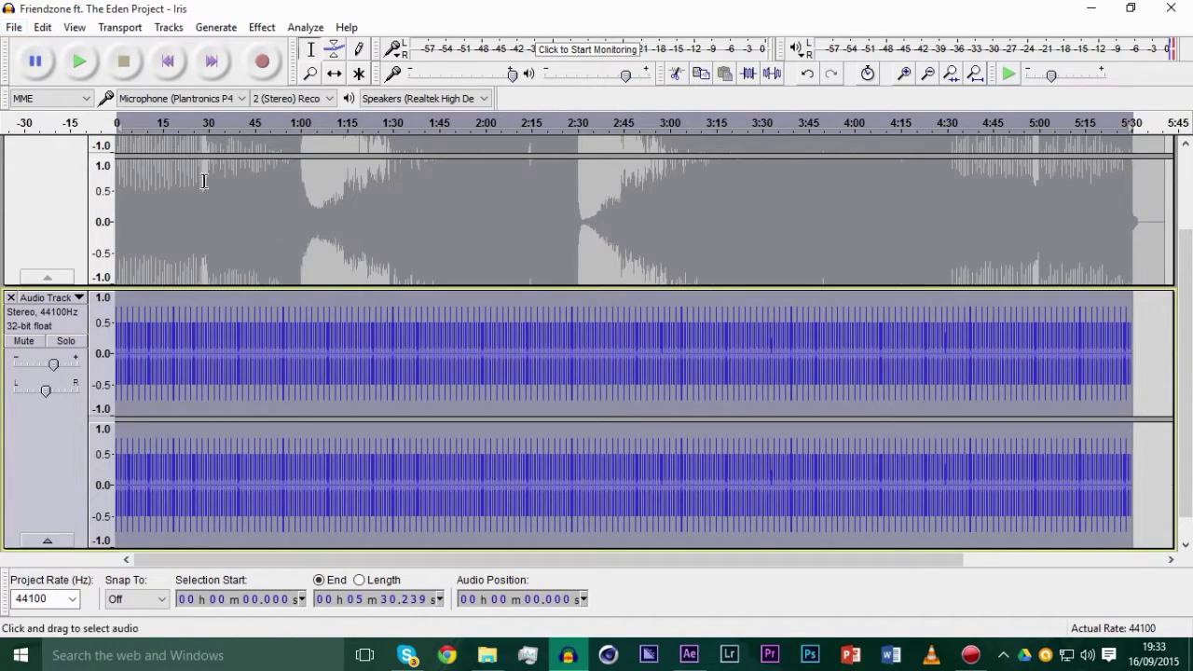
Export the project as the WAV file 'Click - Iris', keeping the 128 BPM tag.
scroll(203, 181, "up", 2)
left_click(14, 28)
left_click(98, 265)
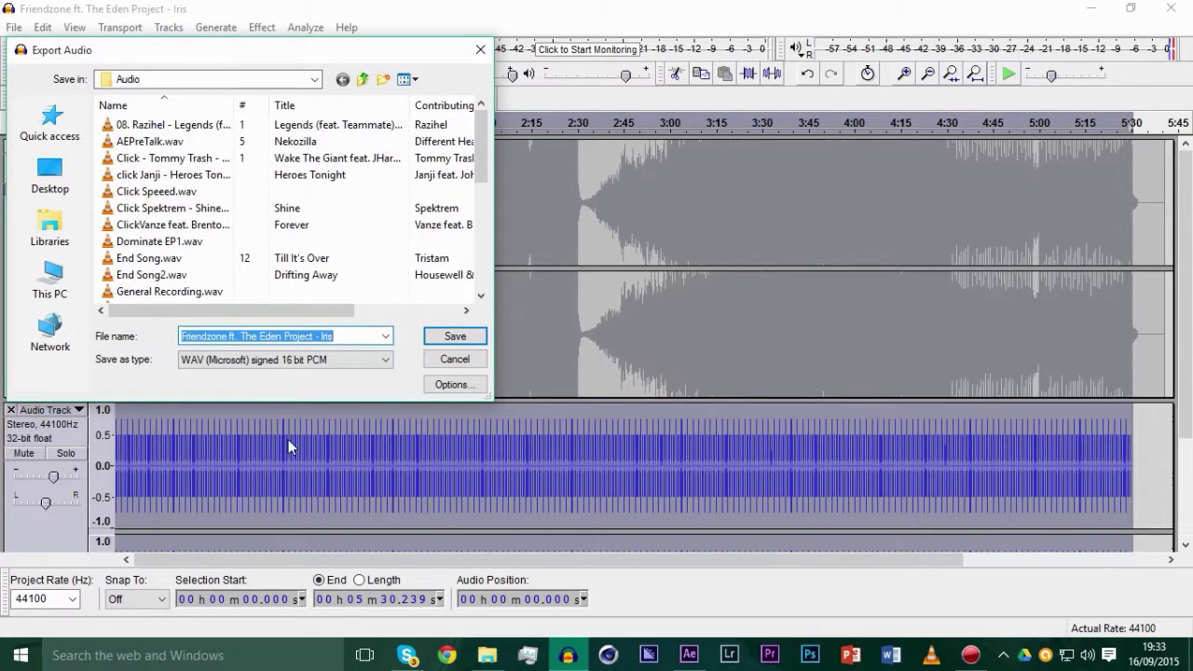
type("Clucj==")
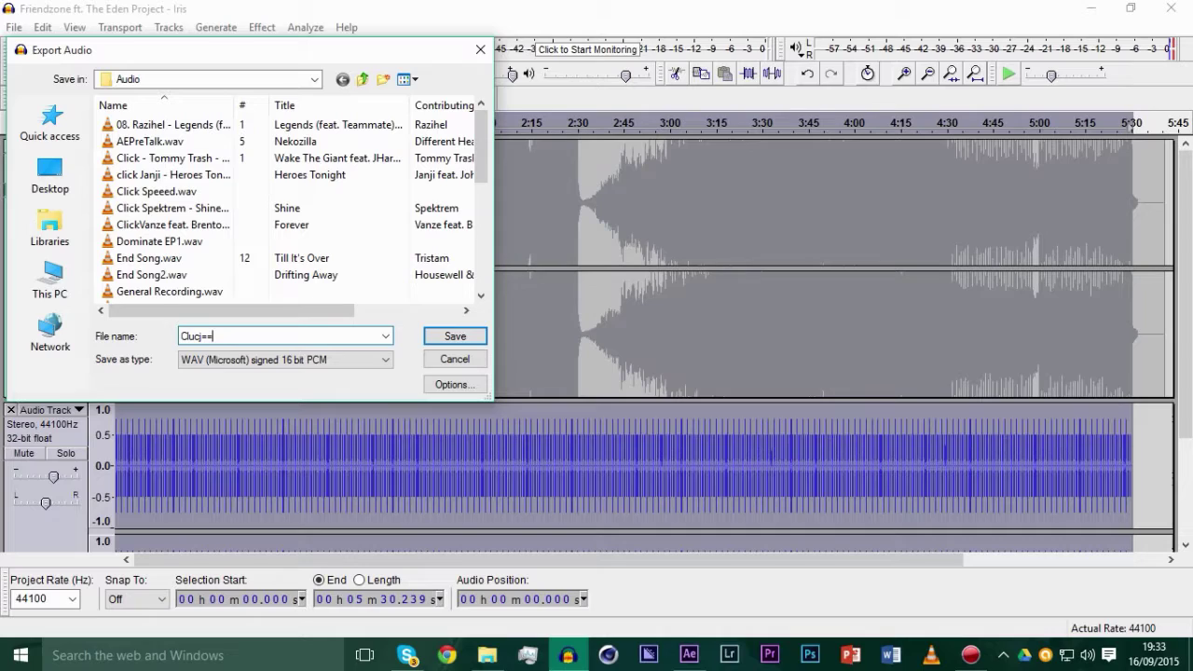
key("BackSpace")
key("BackSpace")
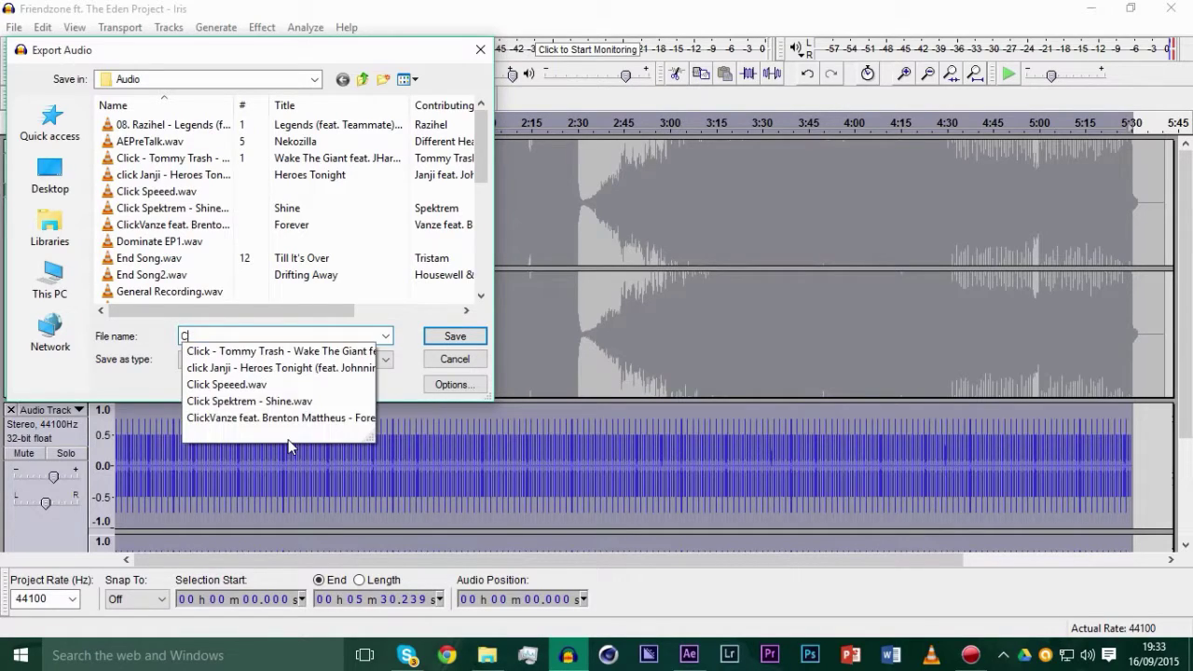
type("lick - Iris")
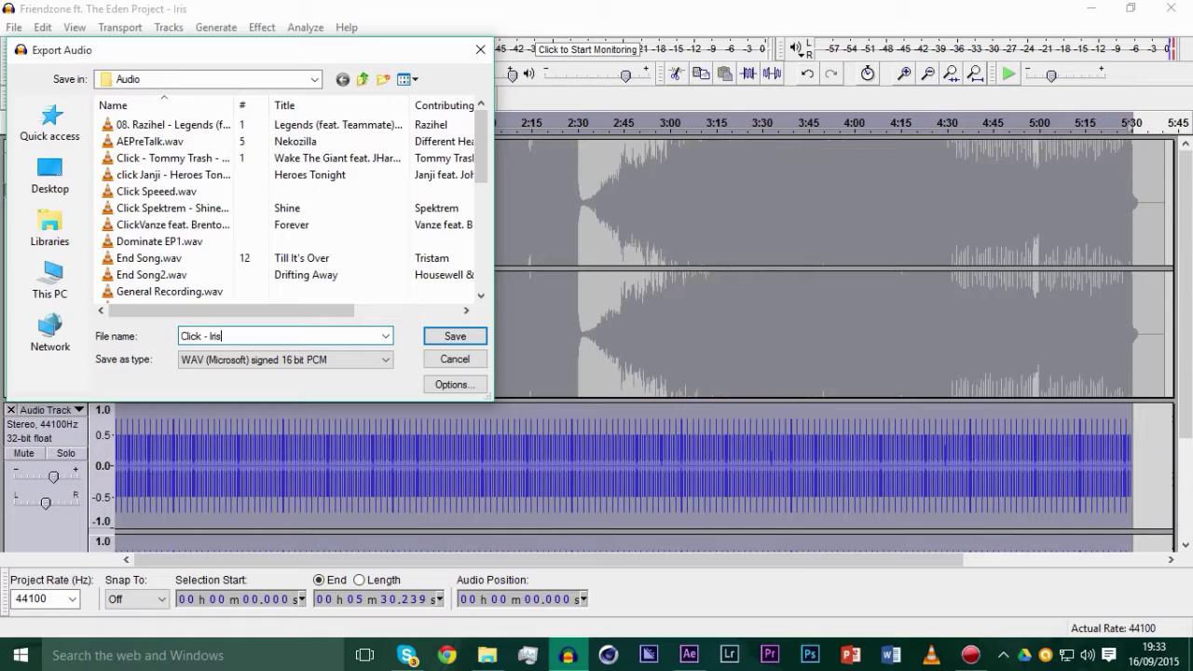
key("Return")
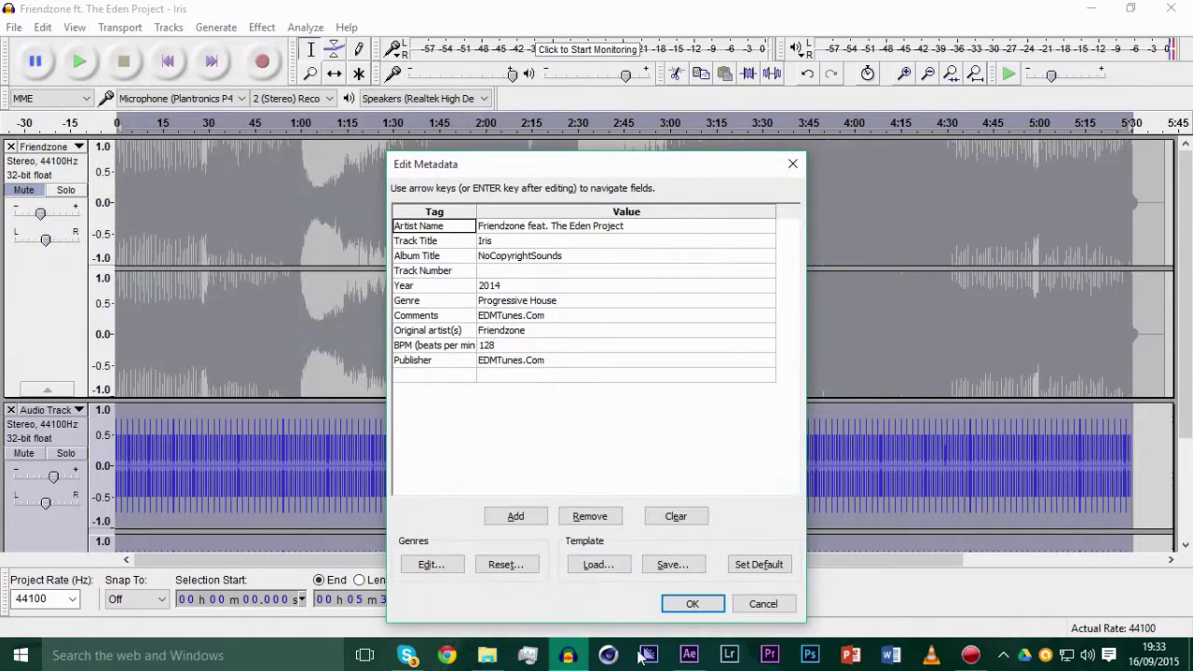
left_click(522, 347)
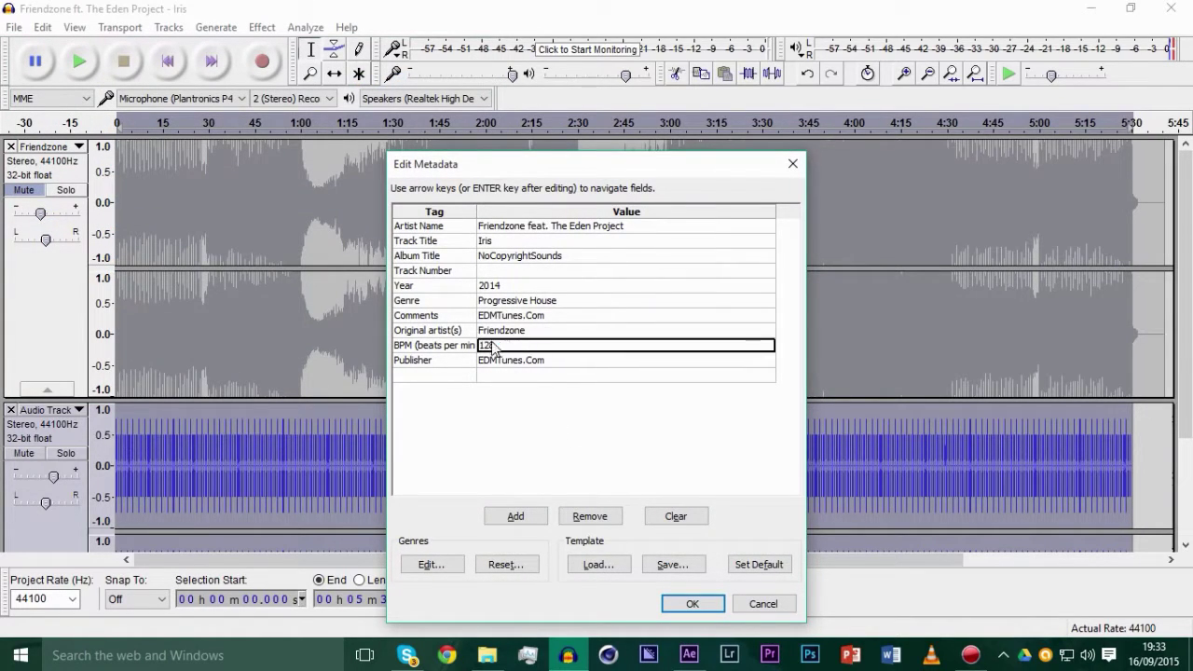
left_click(690, 603)
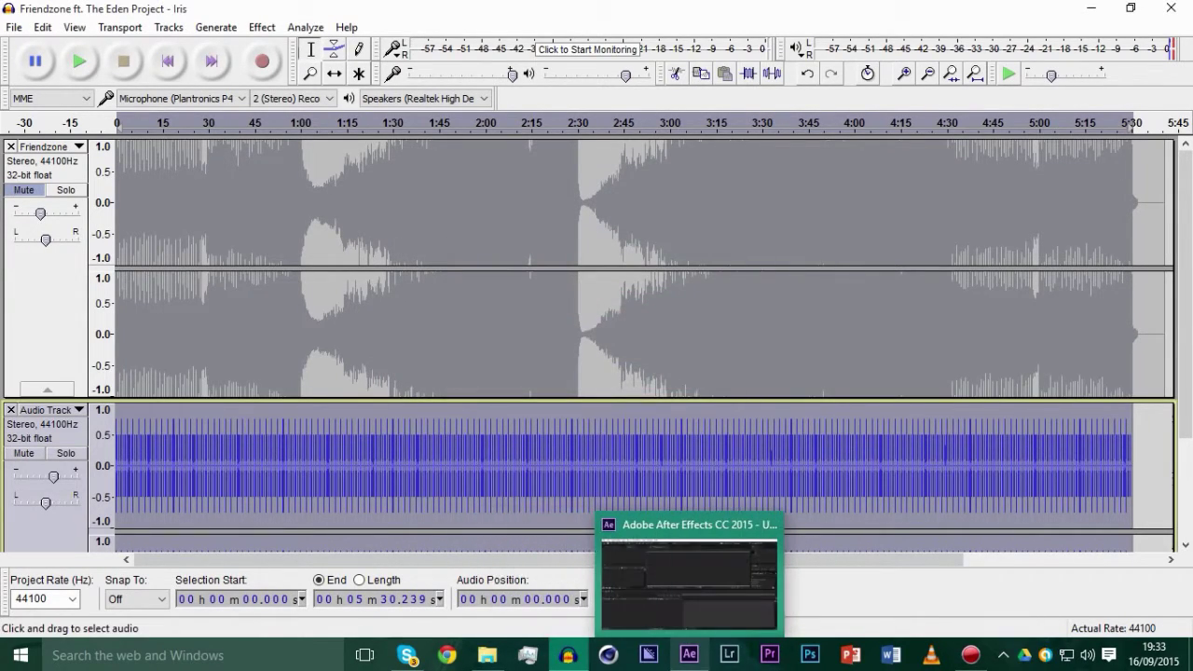
Bring up After Effects CC 2015's empty Untitled Project, then return to the Downloads folder.
left_click(487, 655)
left_click(689, 656)
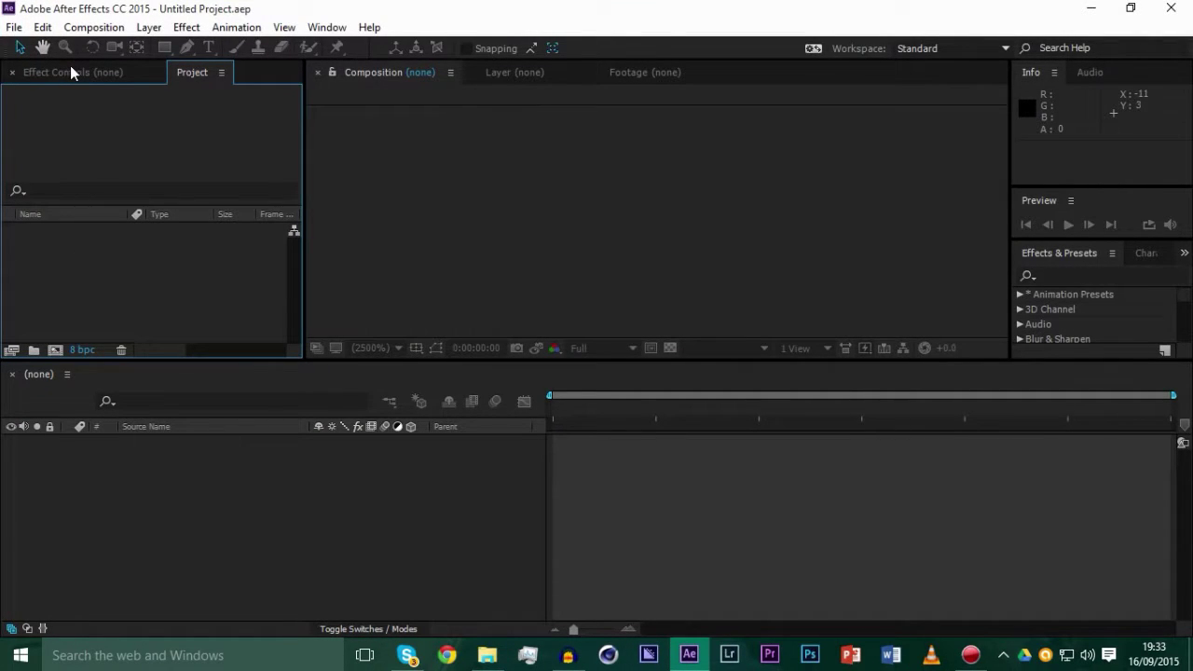
left_click(93, 72)
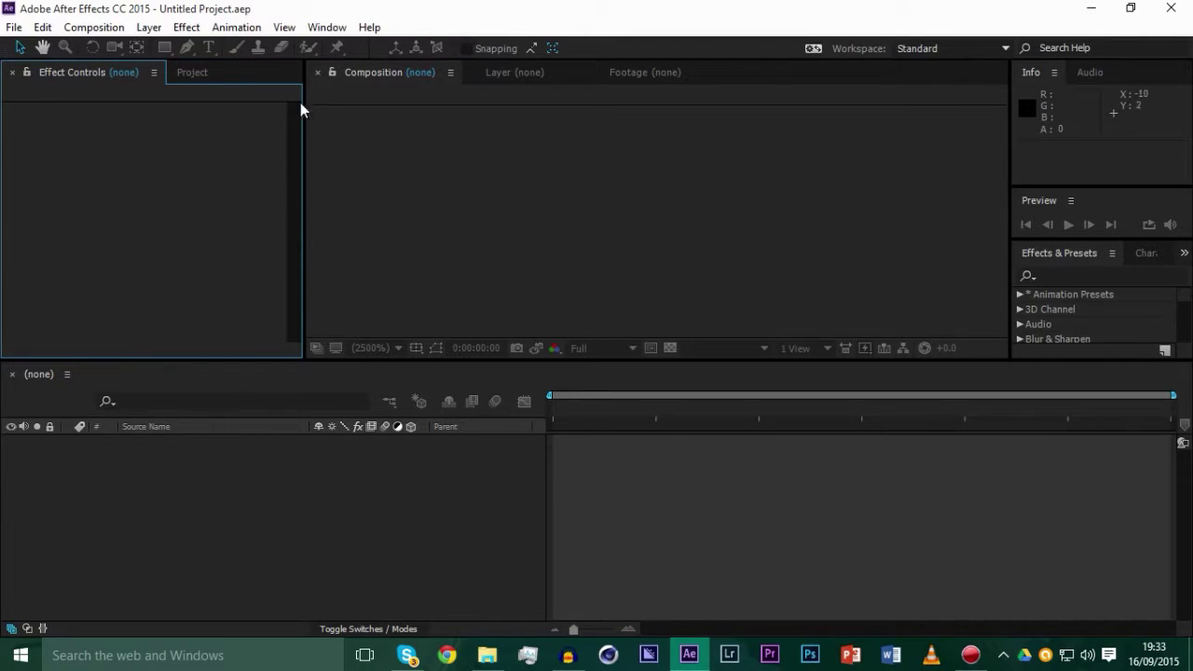
left_click(211, 72)
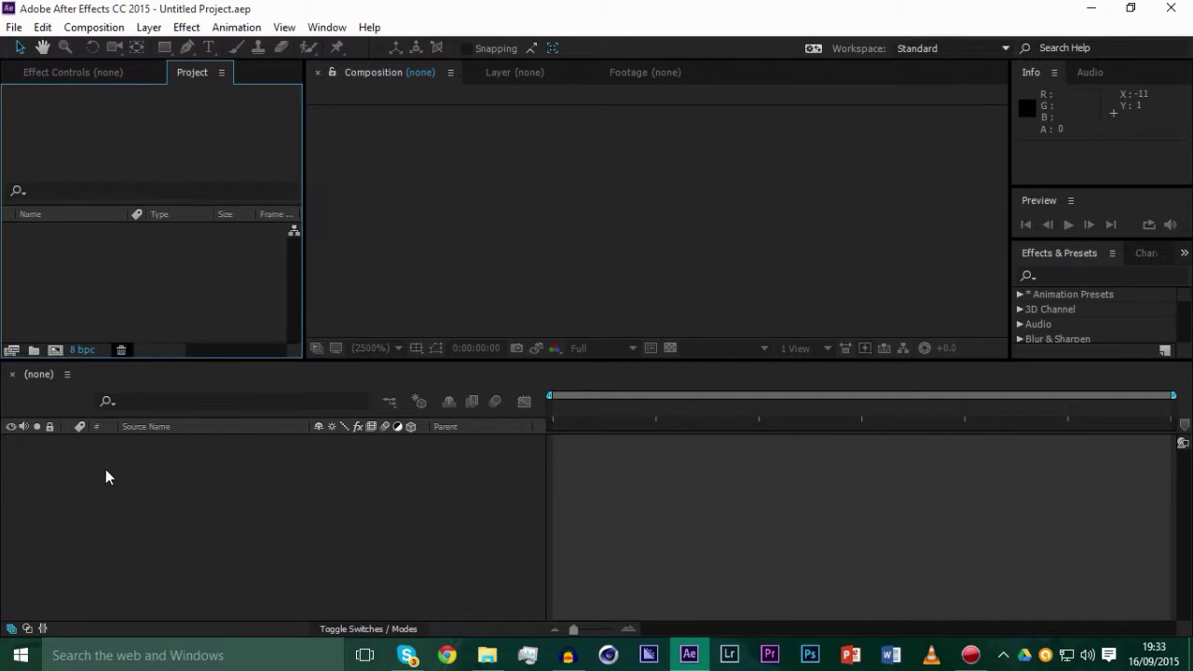
left_click(487, 655)
Import the Friendzone mp3 from Downloads and Click - Iris.wav from D:\YouTube\Audio into After Effects.
key("alt+Tab")
left_click_drag(351, 518, 135, 289)
left_click(487, 656)
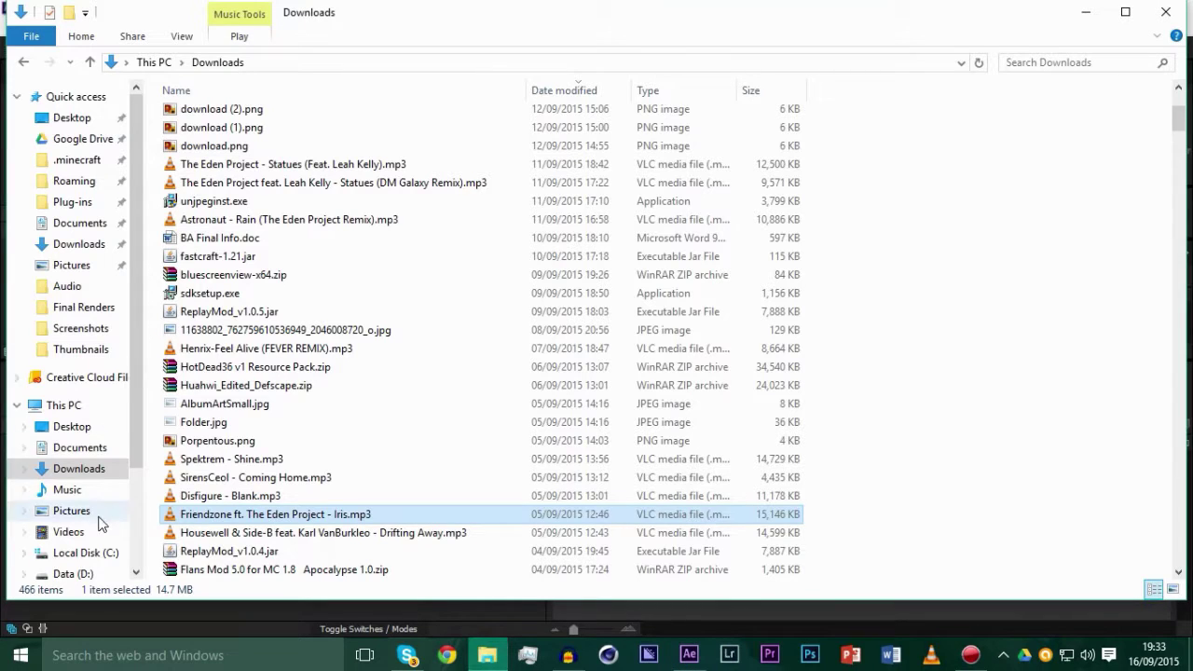
scroll(82, 577, "down", 1)
left_click(74, 546)
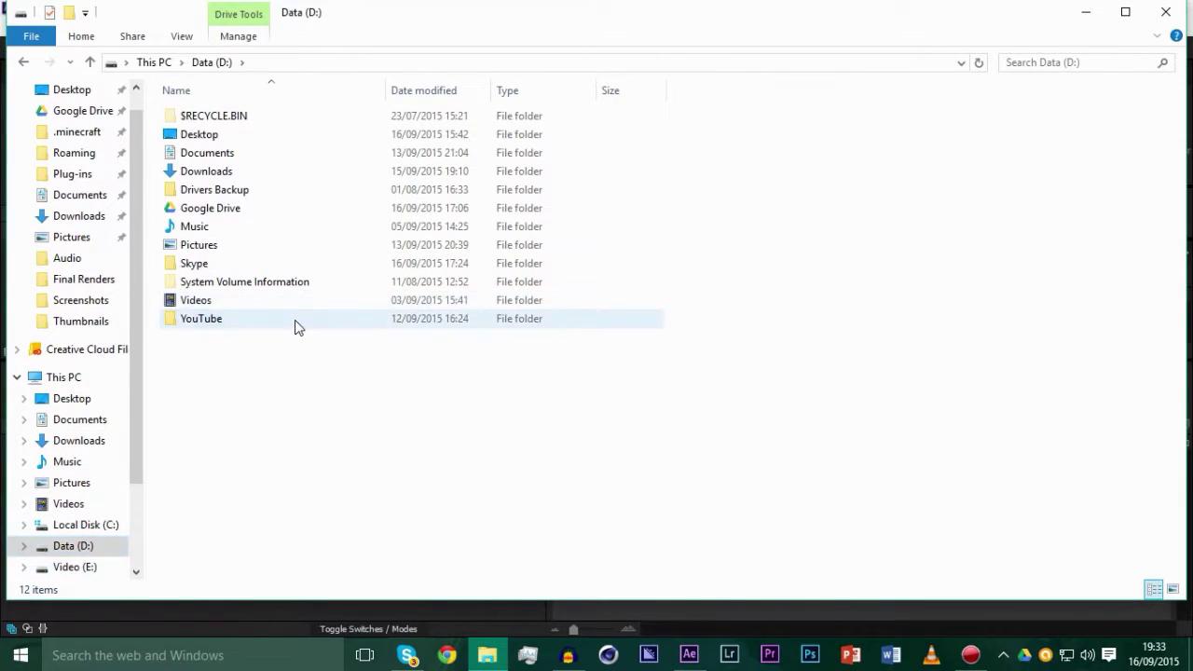
double_click(280, 318)
double_click(252, 130)
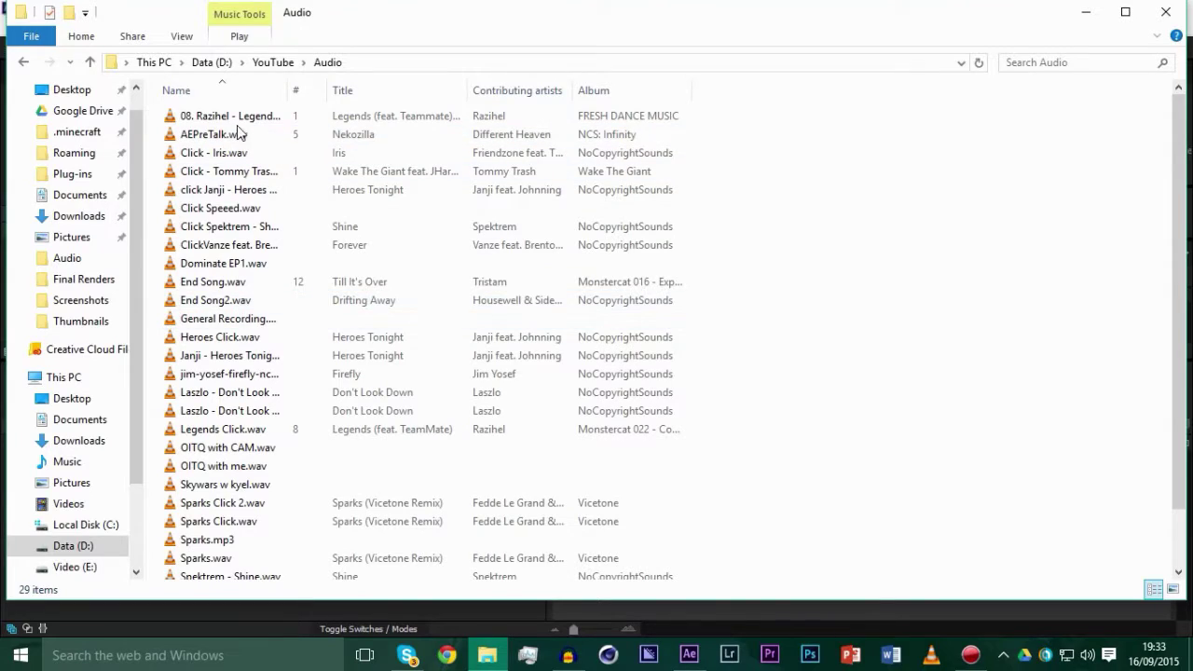
left_click_drag(234, 155, 147, 334)
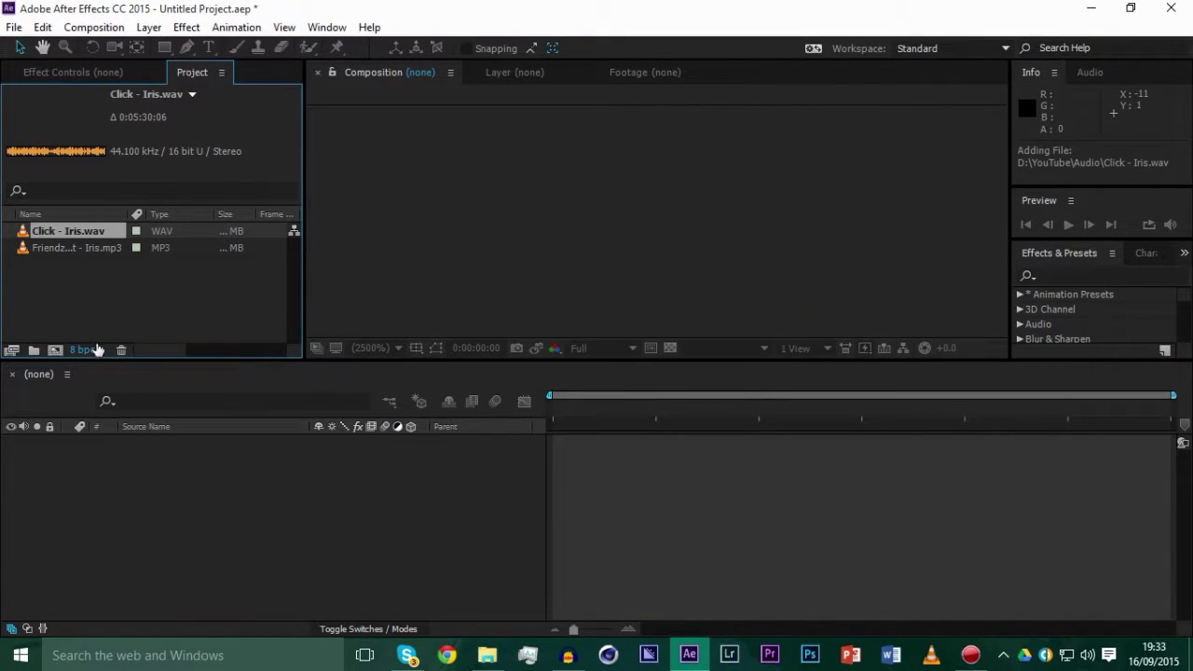
left_click(487, 656)
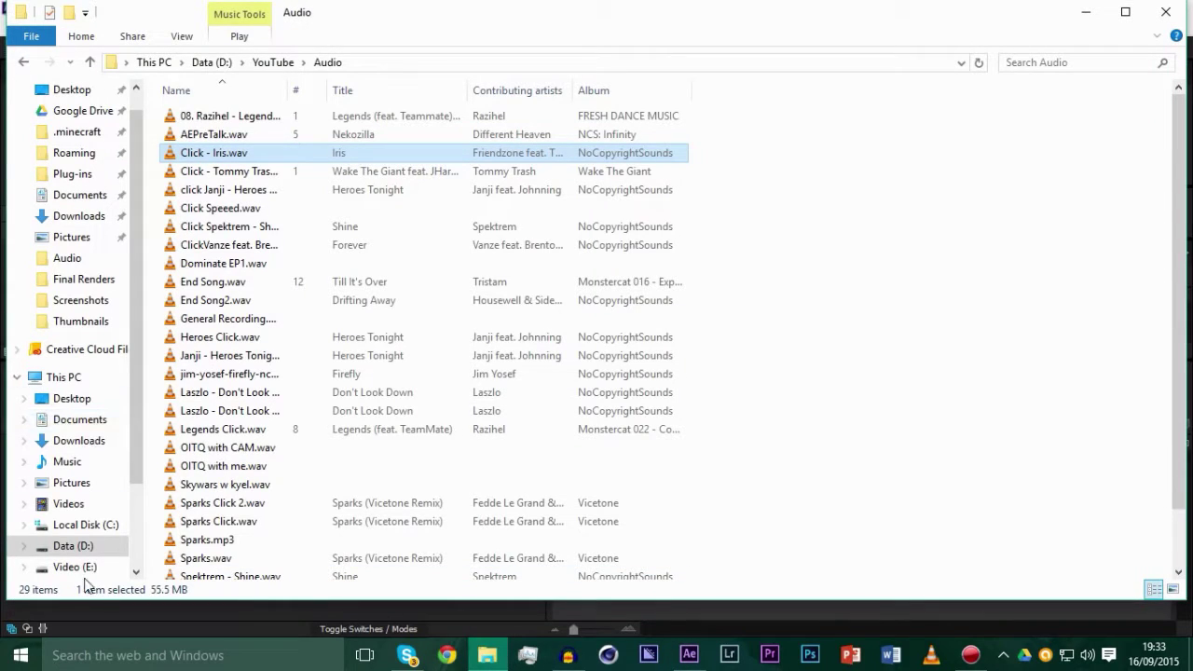
scroll(88, 526, "down", 1)
left_click(89, 526)
double_click(224, 135)
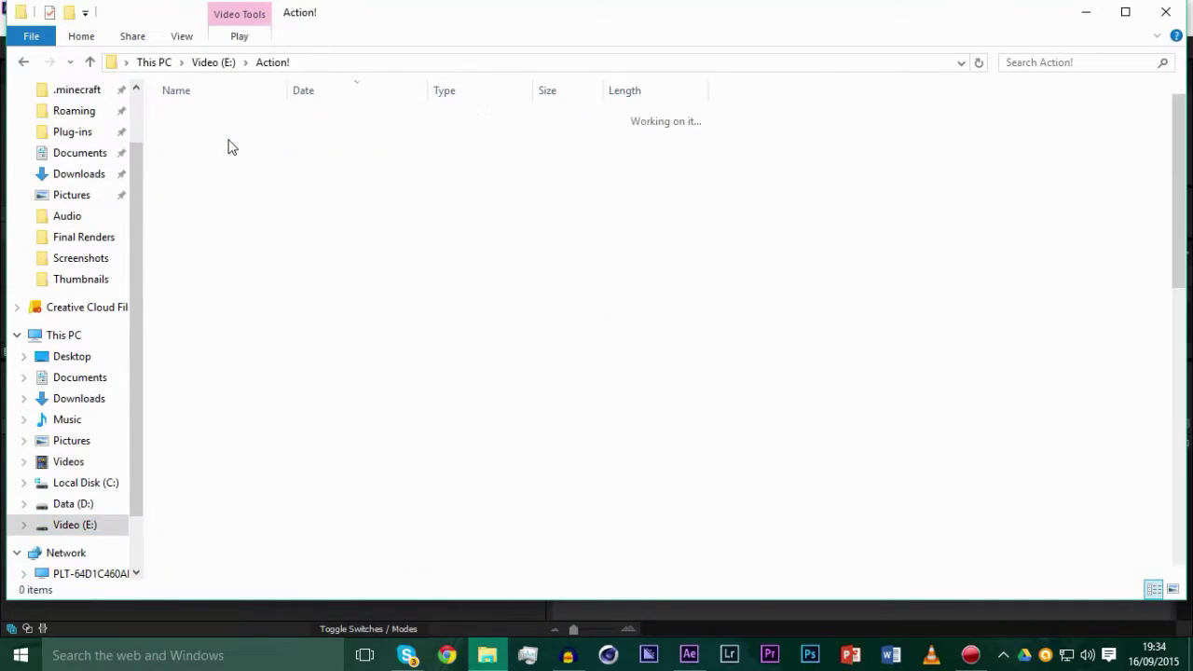
left_click(404, 355)
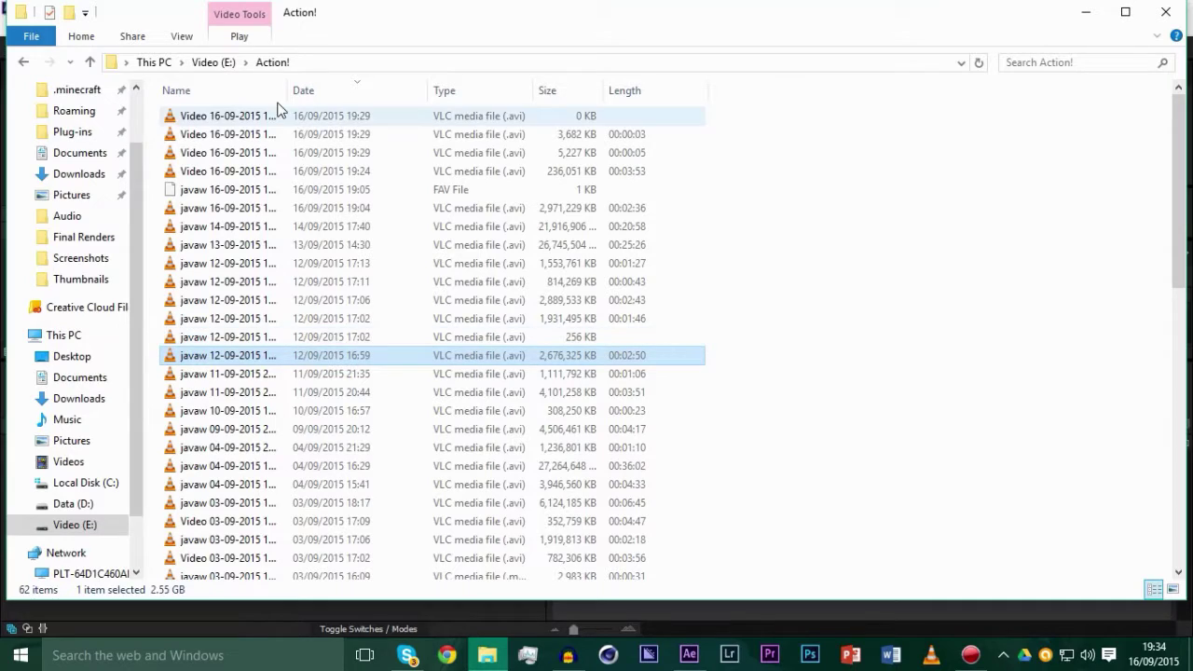
left_click(237, 226)
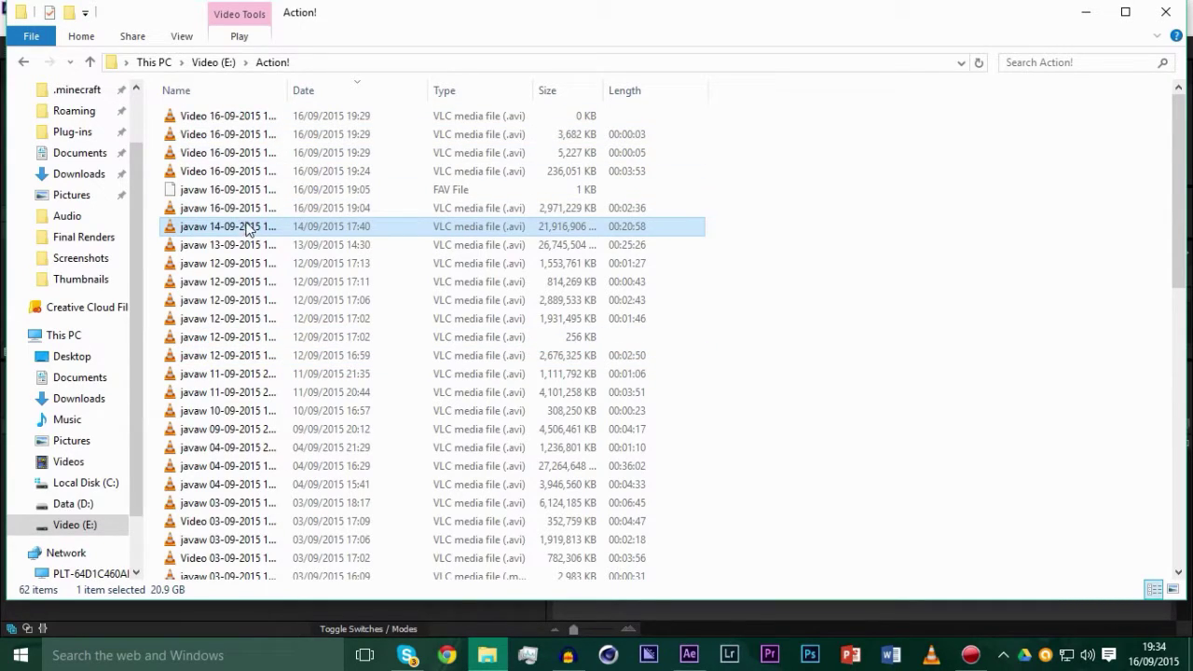
left_click(233, 244)
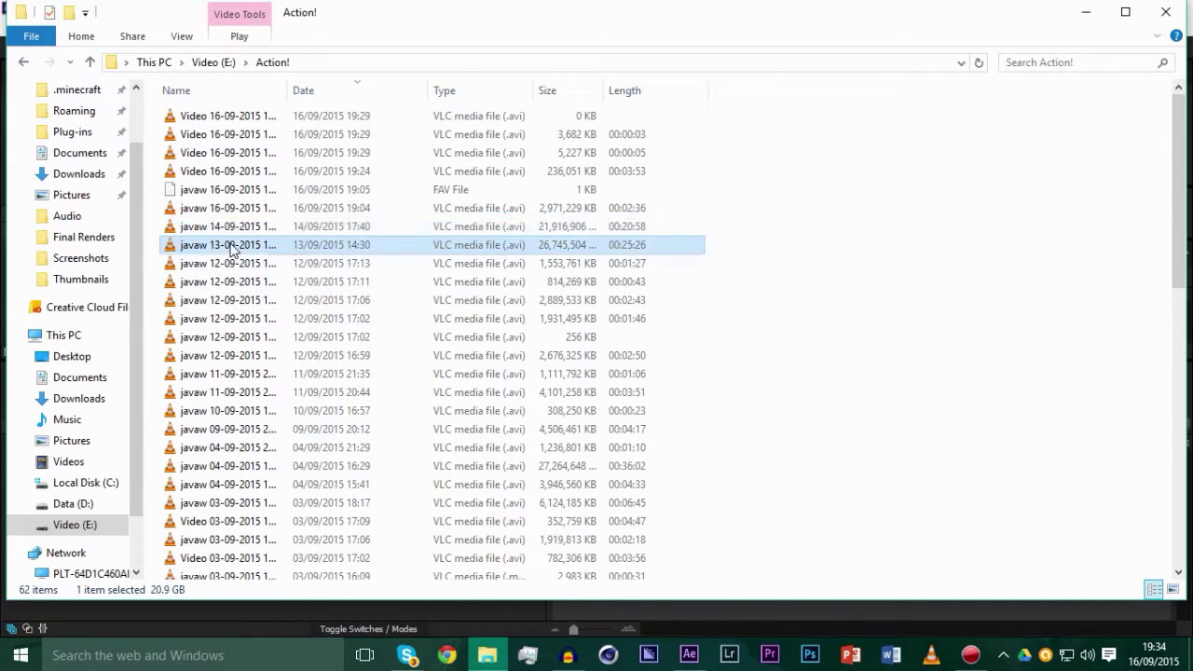
left_click_drag(424, 319, 139, 308)
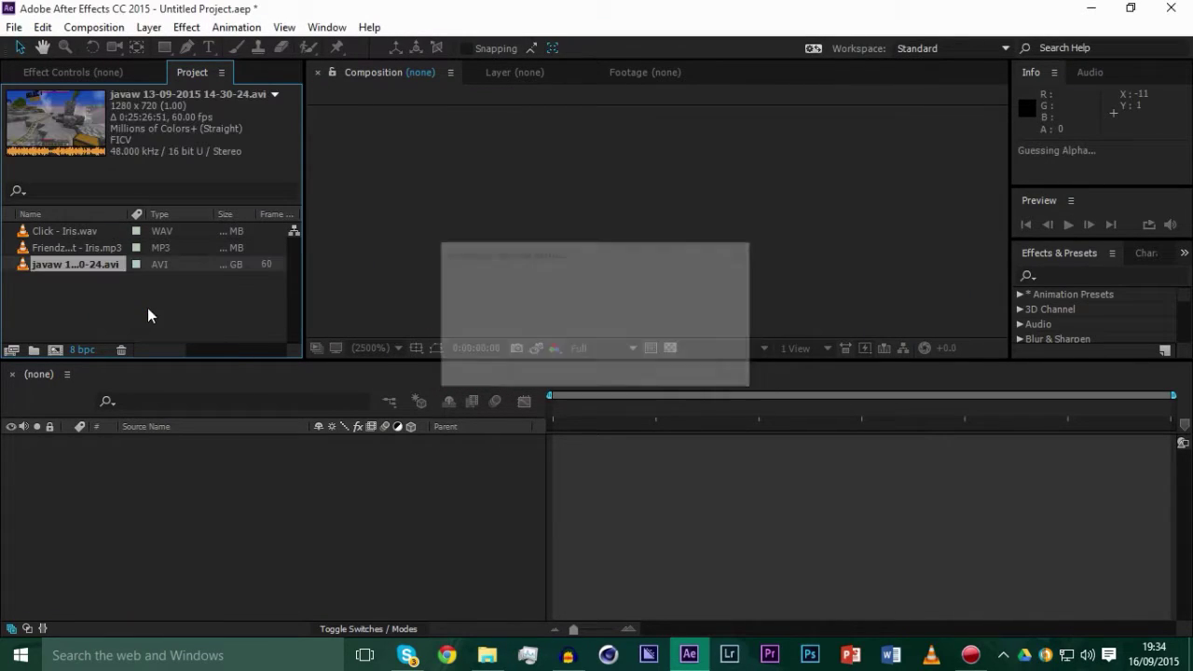
Move the javaw footage out of Untitled 1, delete that folder, and return the comp to frame one.
left_click_drag(83, 279, 33, 349)
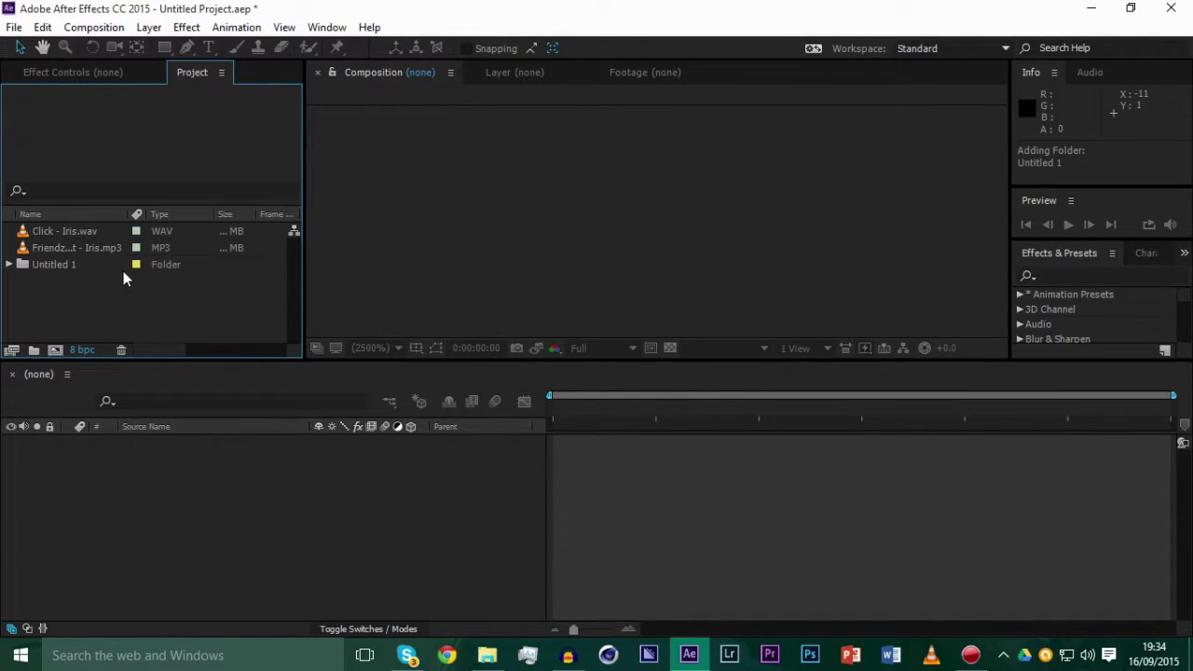
left_click(136, 265)
left_click(88, 305)
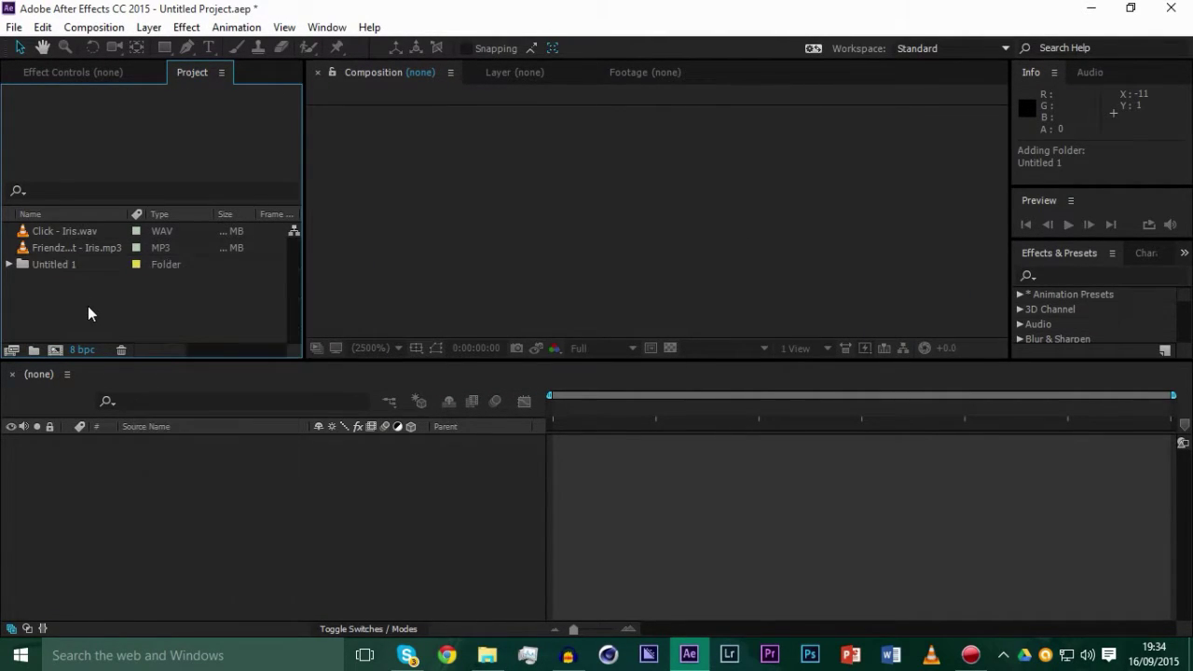
left_click(10, 265)
left_click(40, 289)
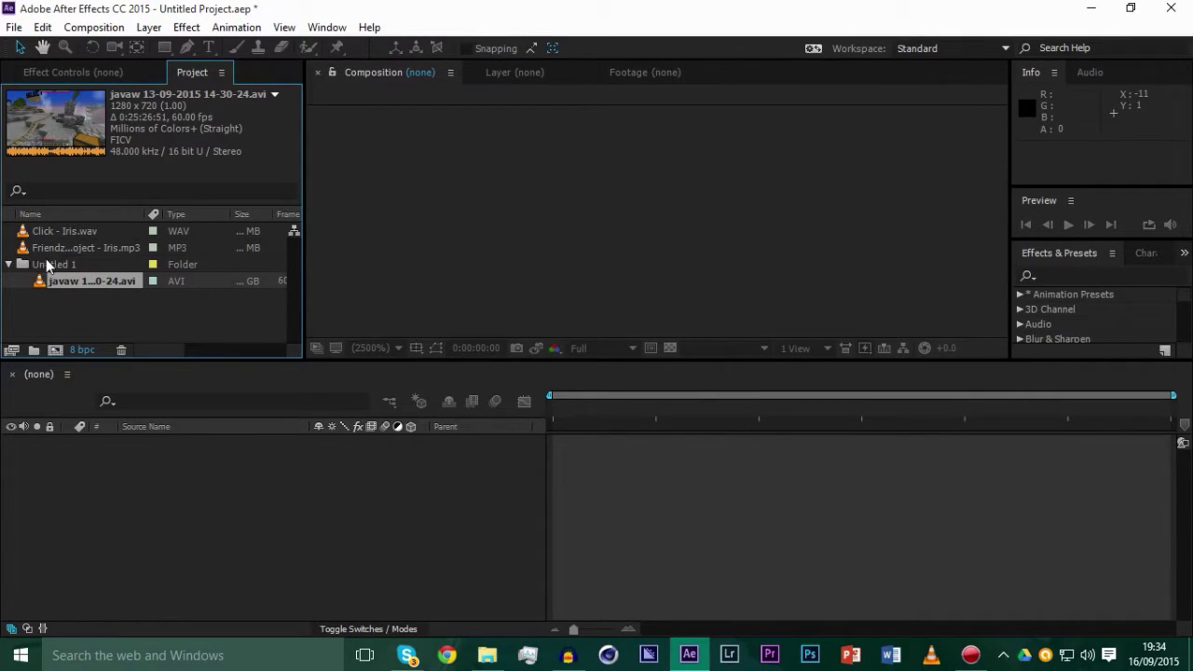
left_click(76, 282, "ctrl")
left_click_drag(76, 281, 56, 343)
left_click(64, 280)
key("Delete")
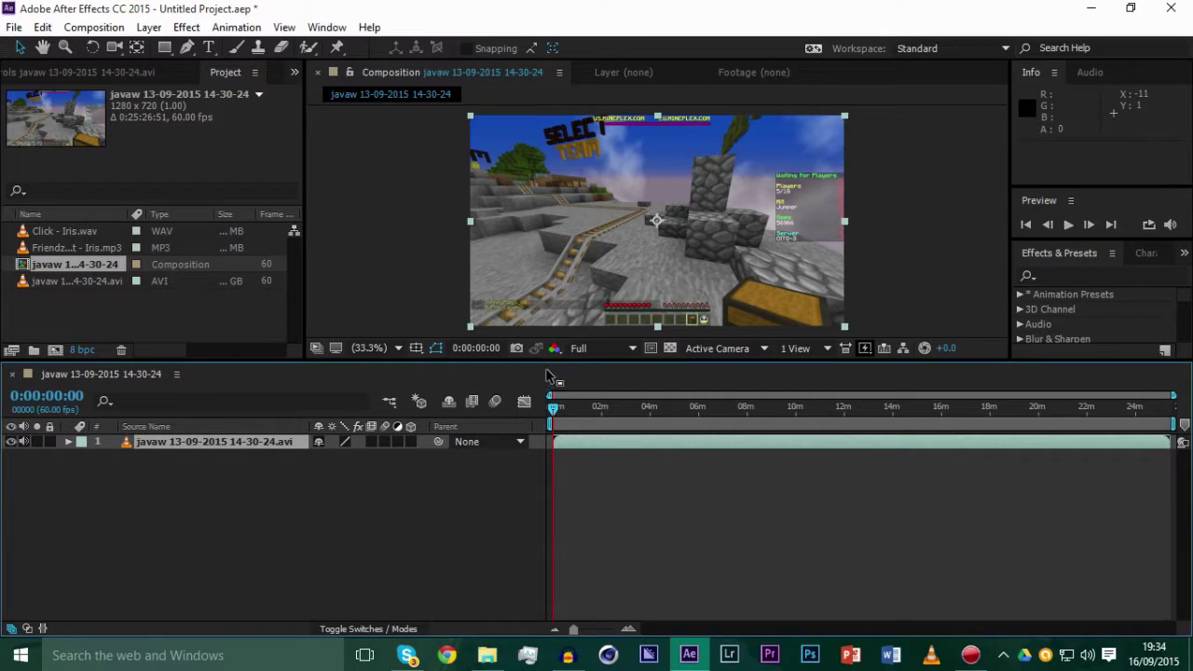
left_click(685, 408)
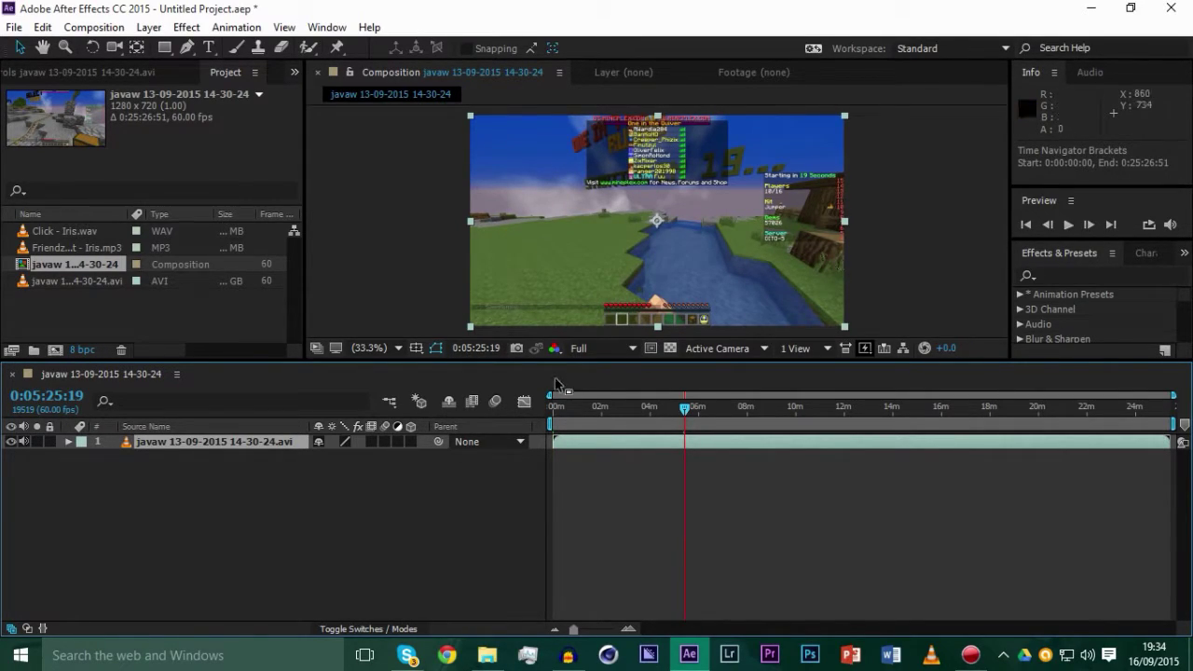
key("Home")
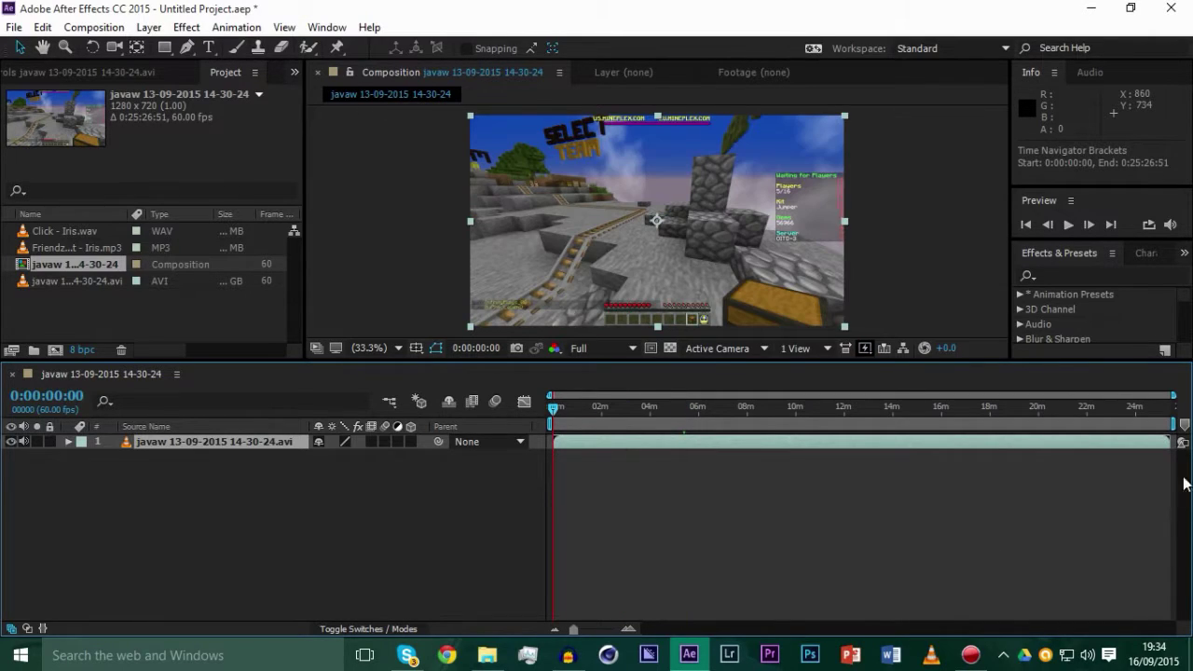
Set the composition duration to 00 minutes 10 seconds in Composition Settings.
key("ctrl+k")
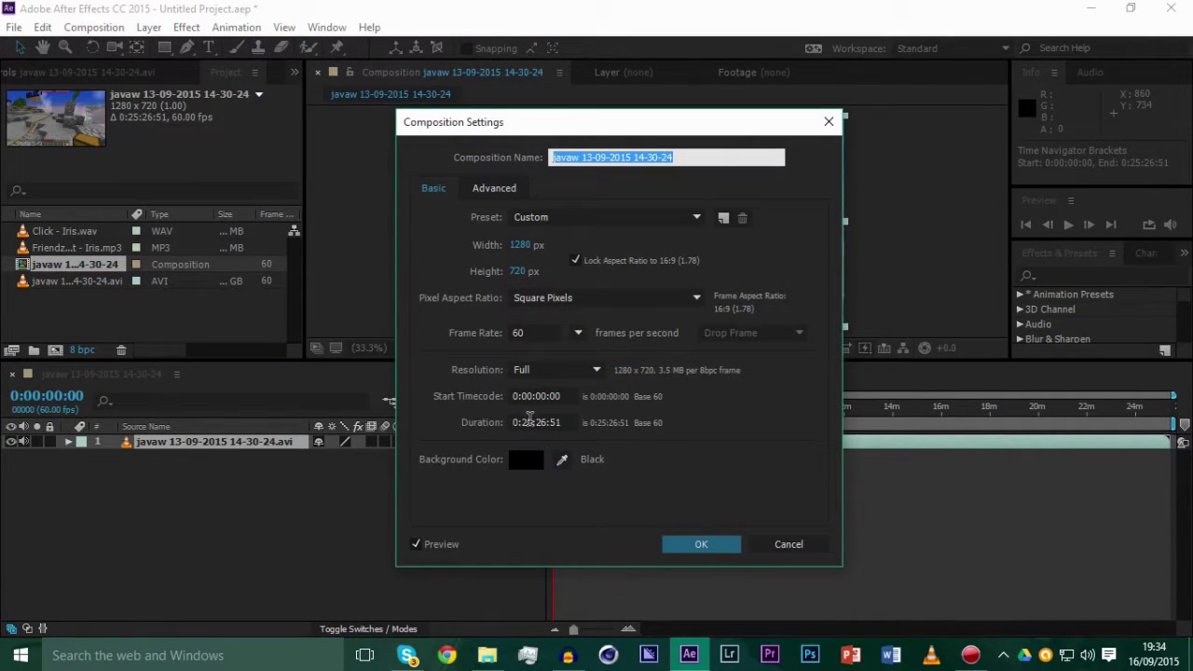
left_click(531, 420)
double_click(523, 422)
type("00")
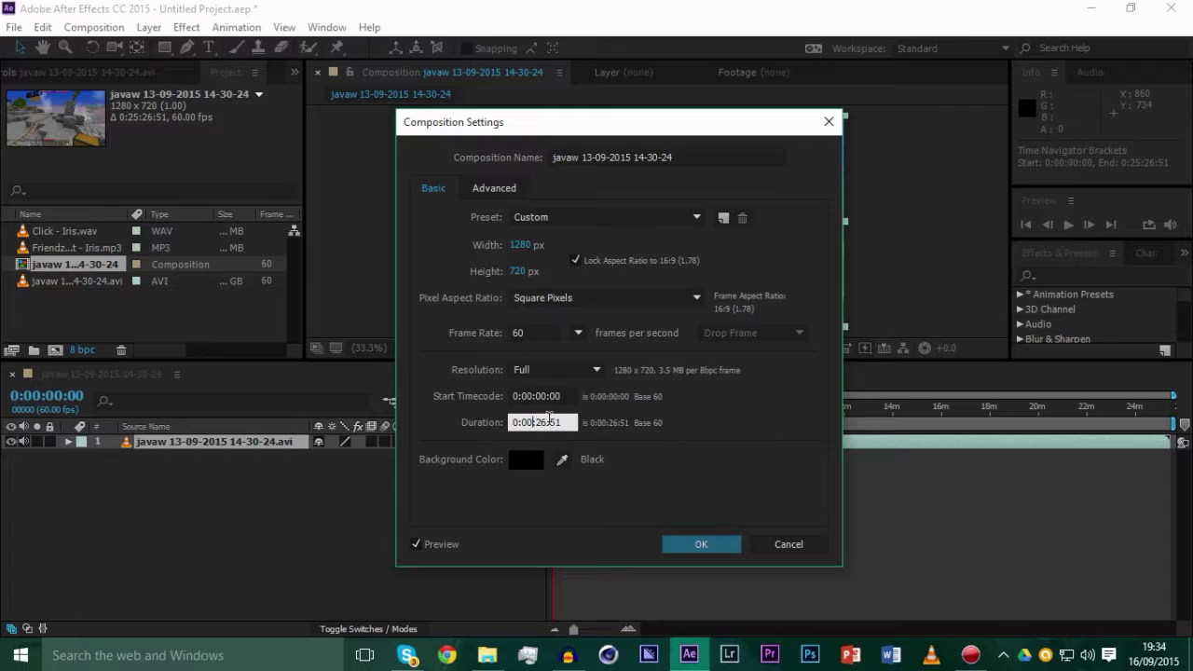
double_click(541, 422)
type("10")
key("Return")
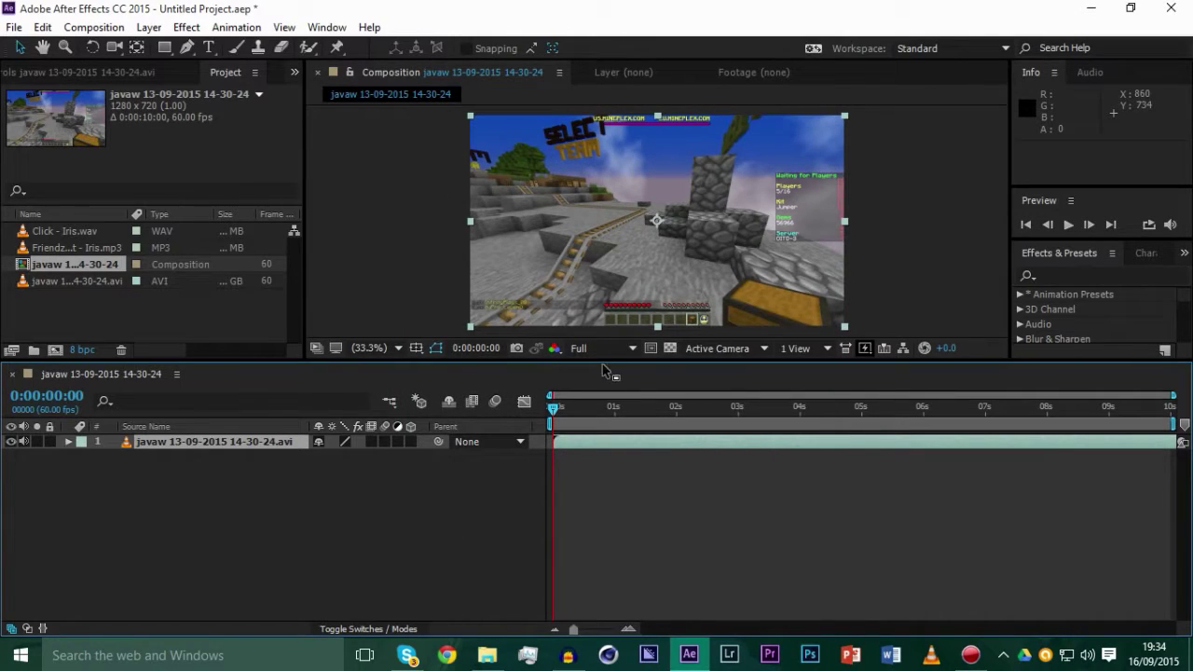
Switch the viewer to Half resolution and trim the footage layer's end at the last frame.
left_click(597, 351)
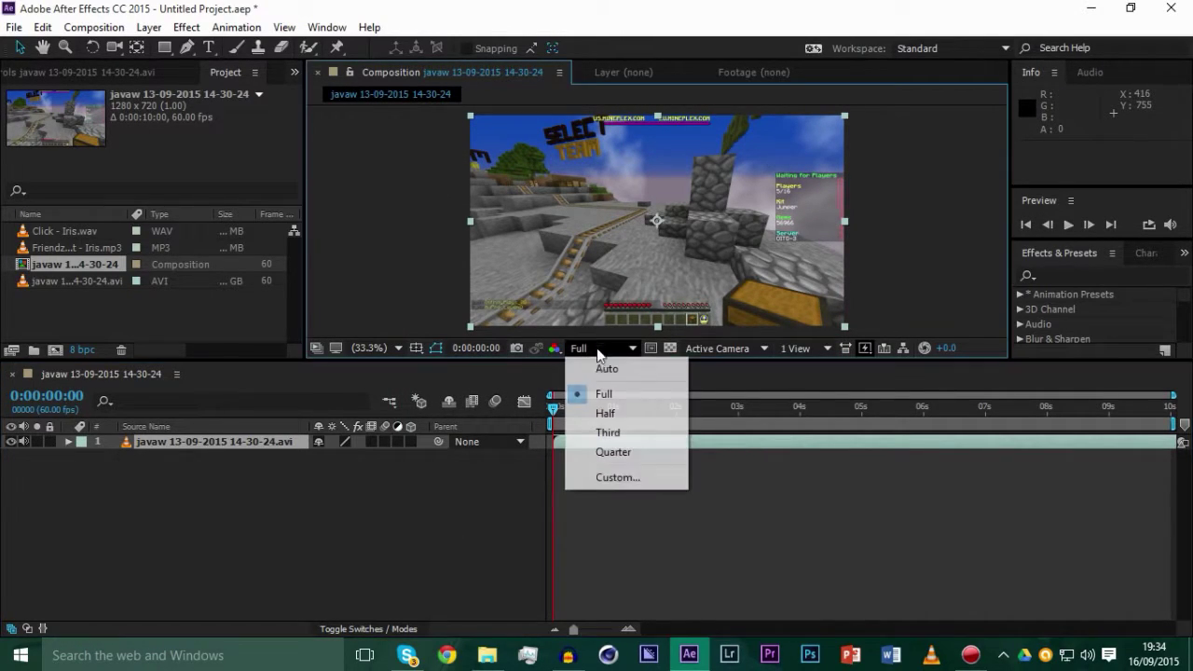
left_click(624, 416)
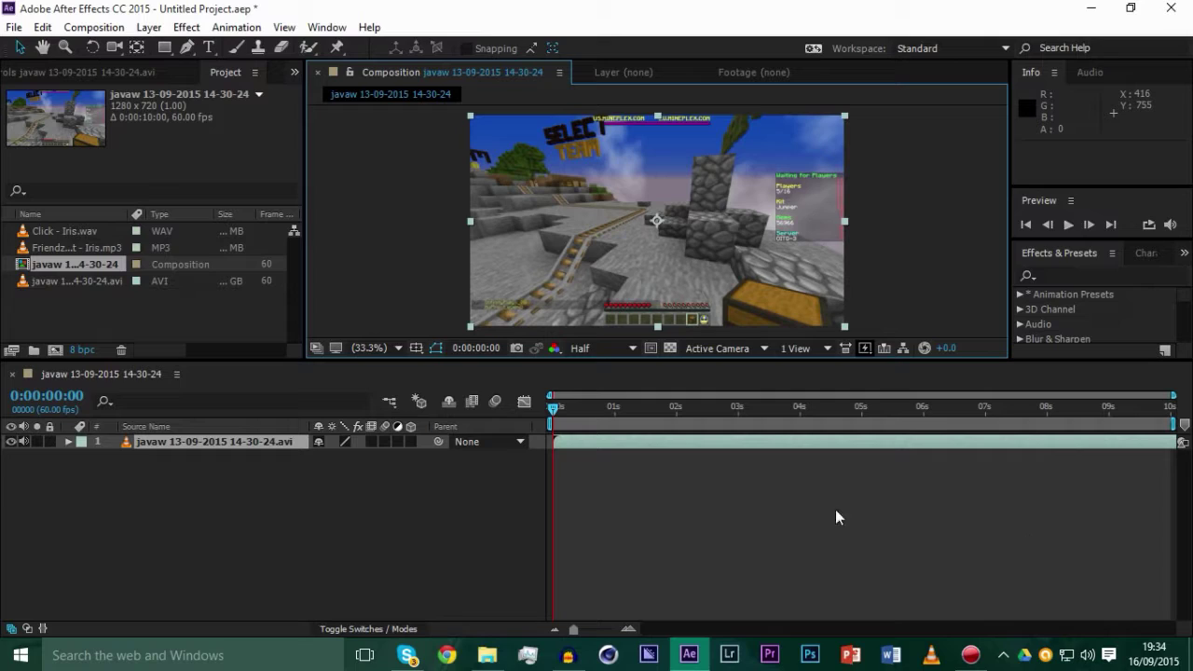
key("End")
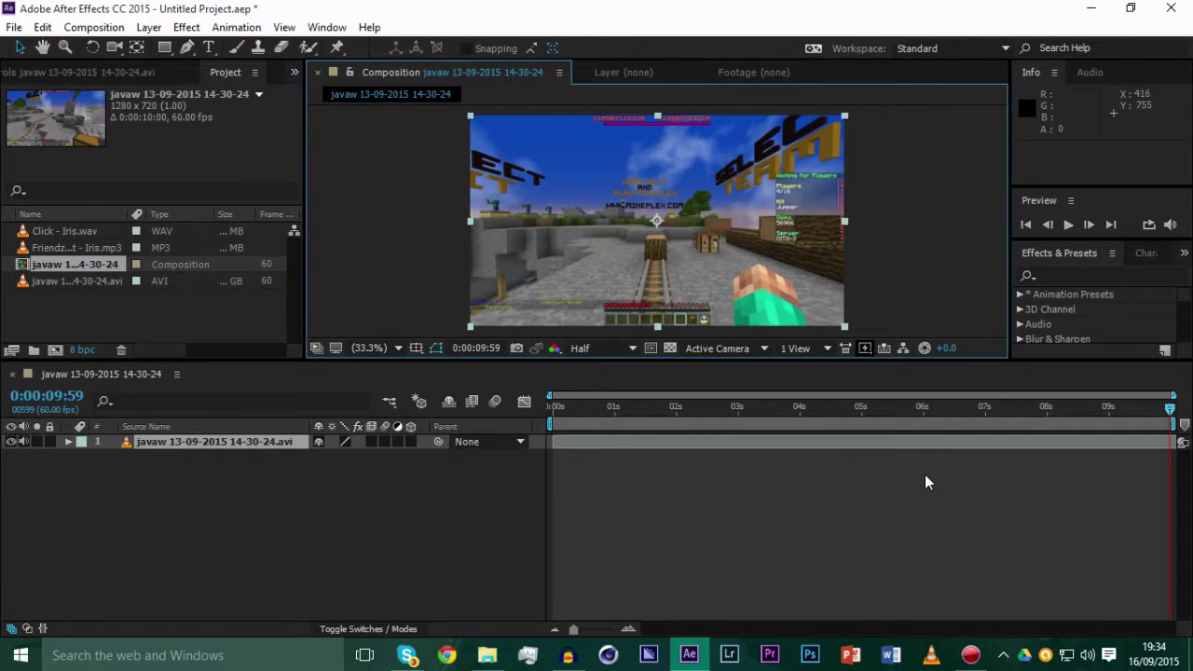
key("ctrl+z")
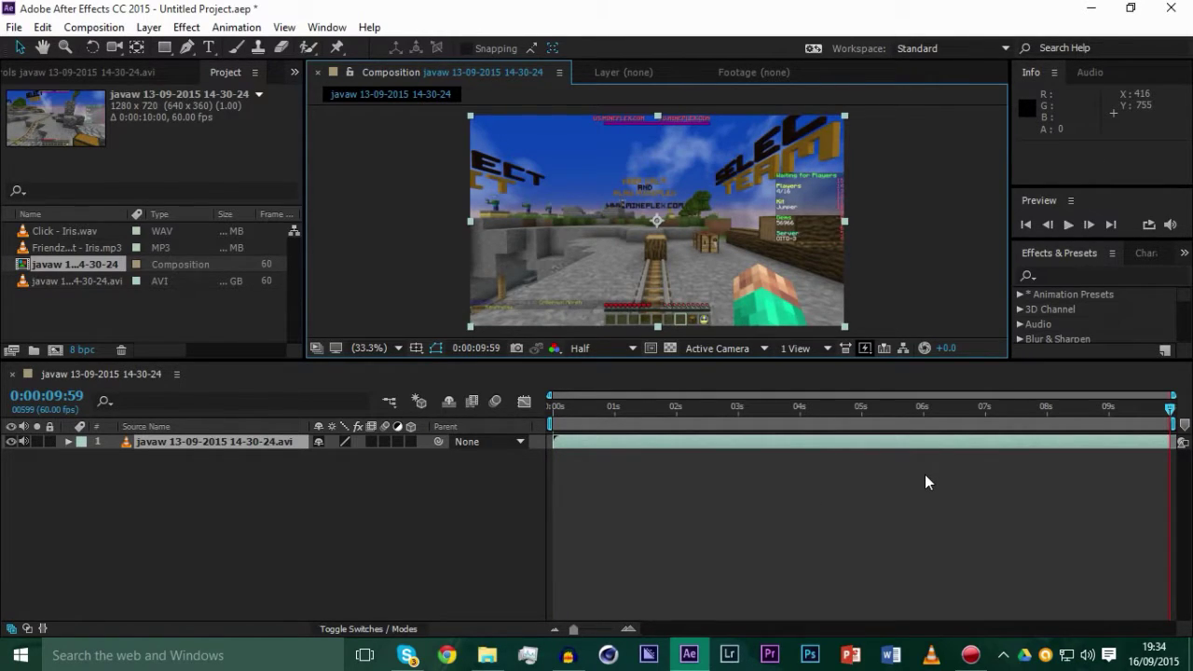
key("Home")
Add the Friendzone Iris MP3 as a new layer and reveal its Audio > Waveform.
left_click_drag(65, 252, 23, 453)
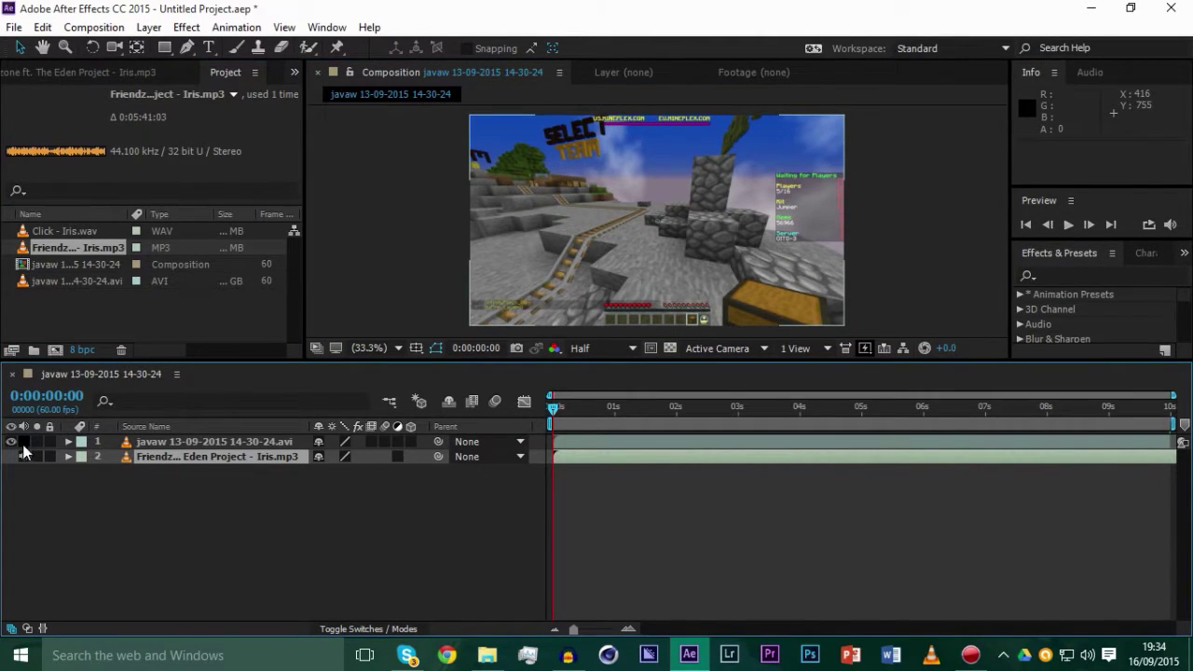
left_click(68, 456)
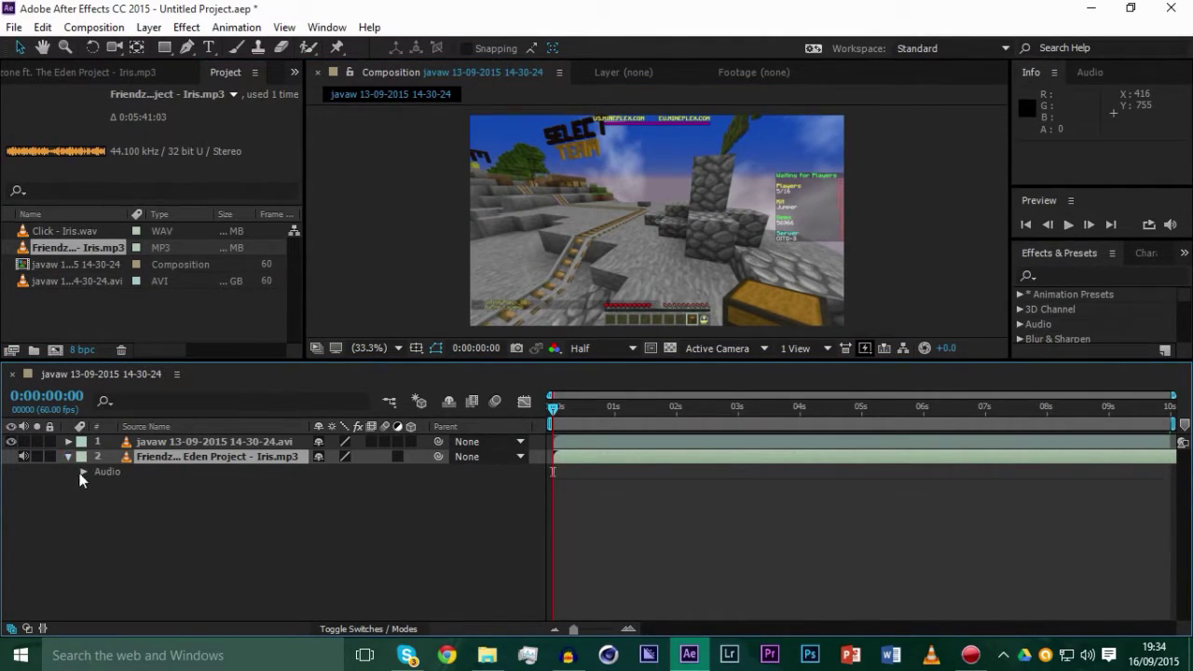
left_click(83, 472)
left_click(98, 502)
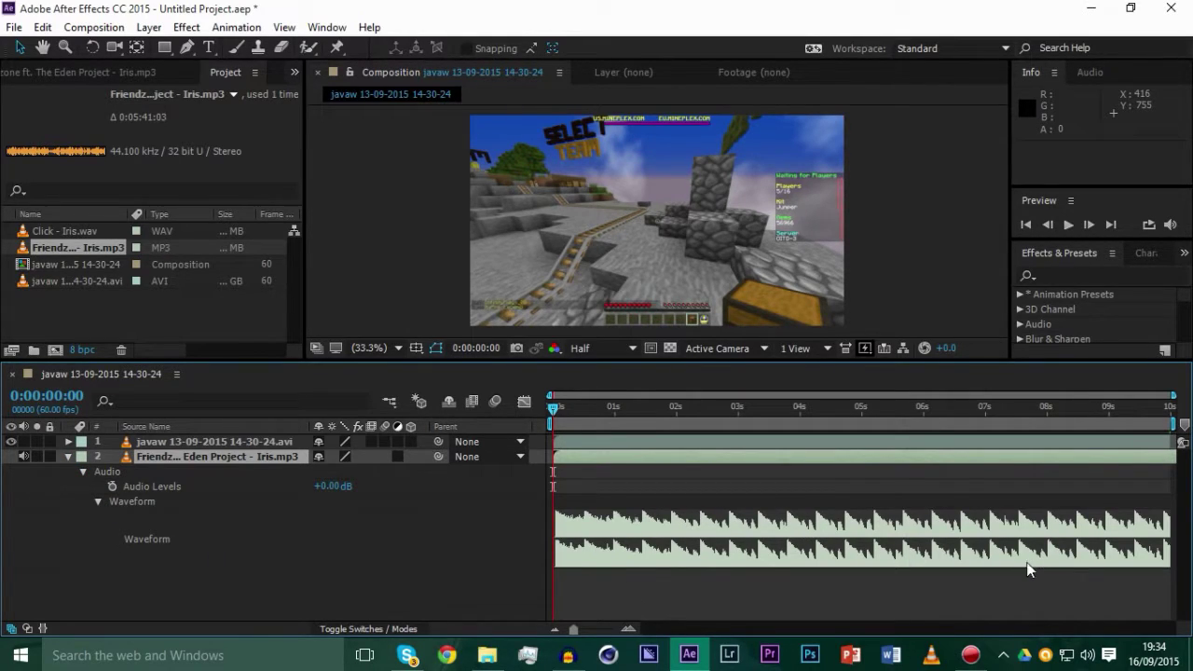
Preview the composition with audio near the end, stopping at 0:00:08:13.
left_click(1116, 406)
key("space")
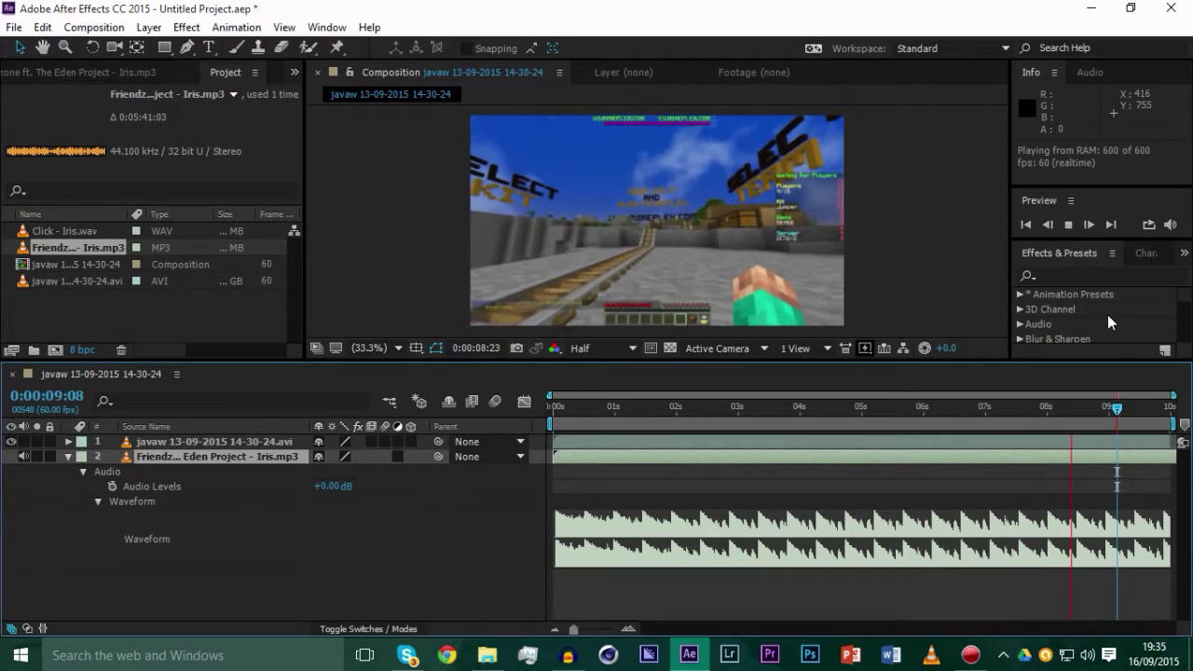
left_click(1059, 403)
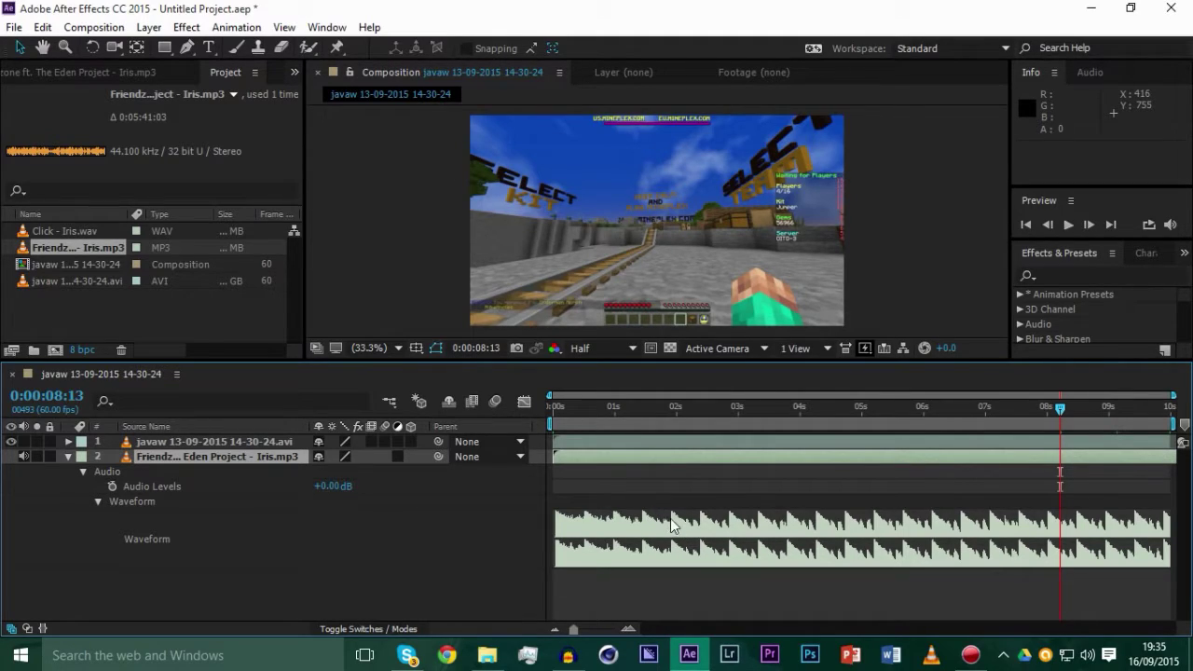
Add Click - Iris.wav as a layer, collapse the song layer, and reveal the click track's waveform.
left_click_drag(76, 232, 181, 451)
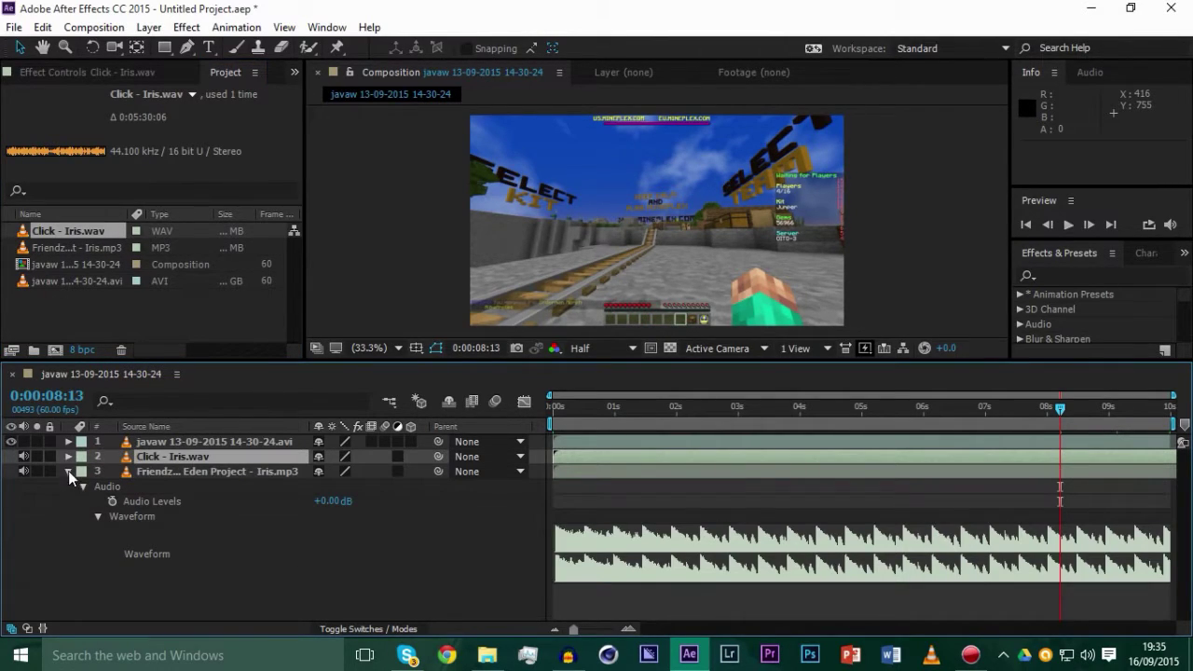
left_click(68, 471)
left_click(68, 456)
left_click(83, 471)
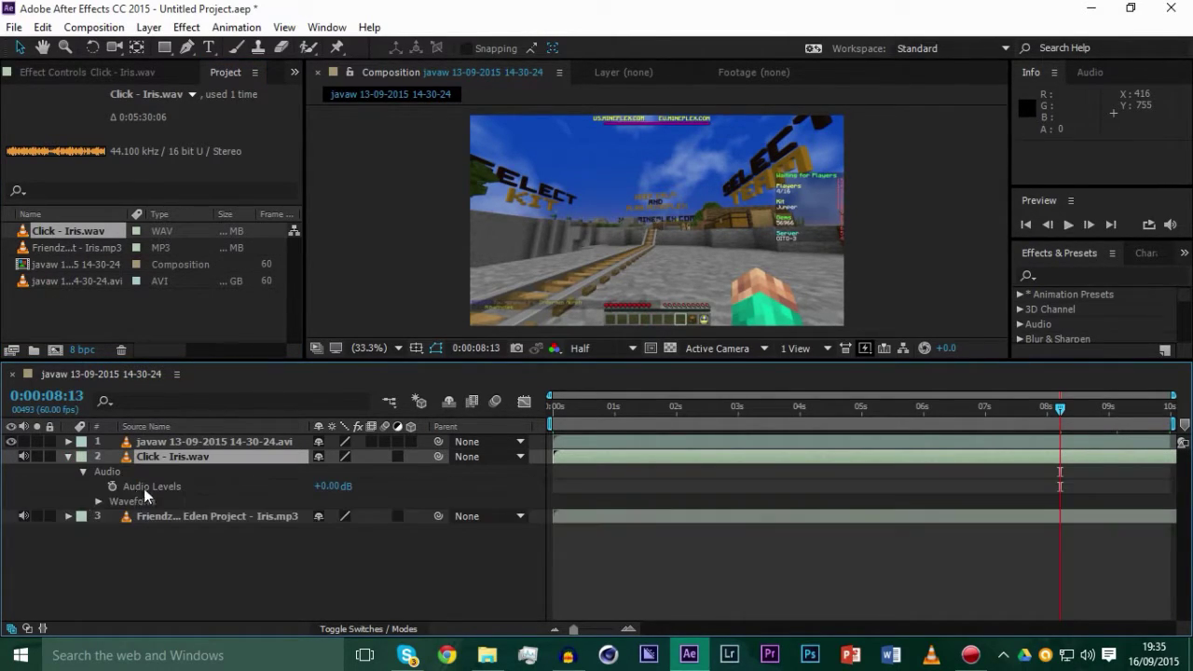
left_click(97, 502)
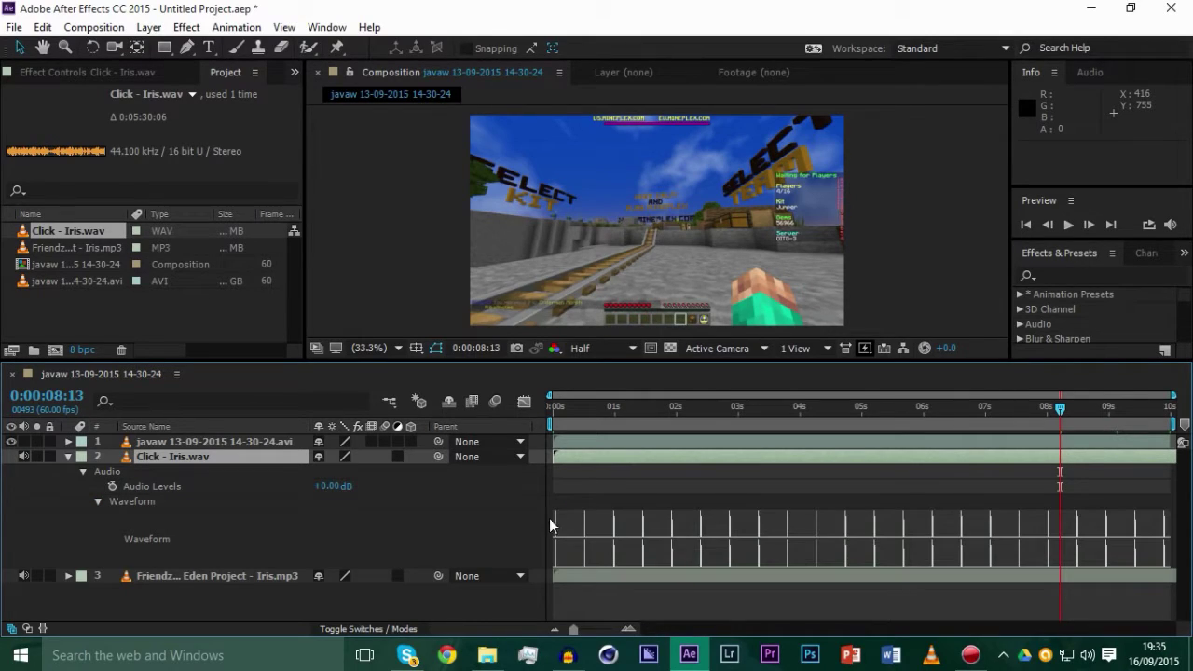
scroll(623, 521, "up", 3)
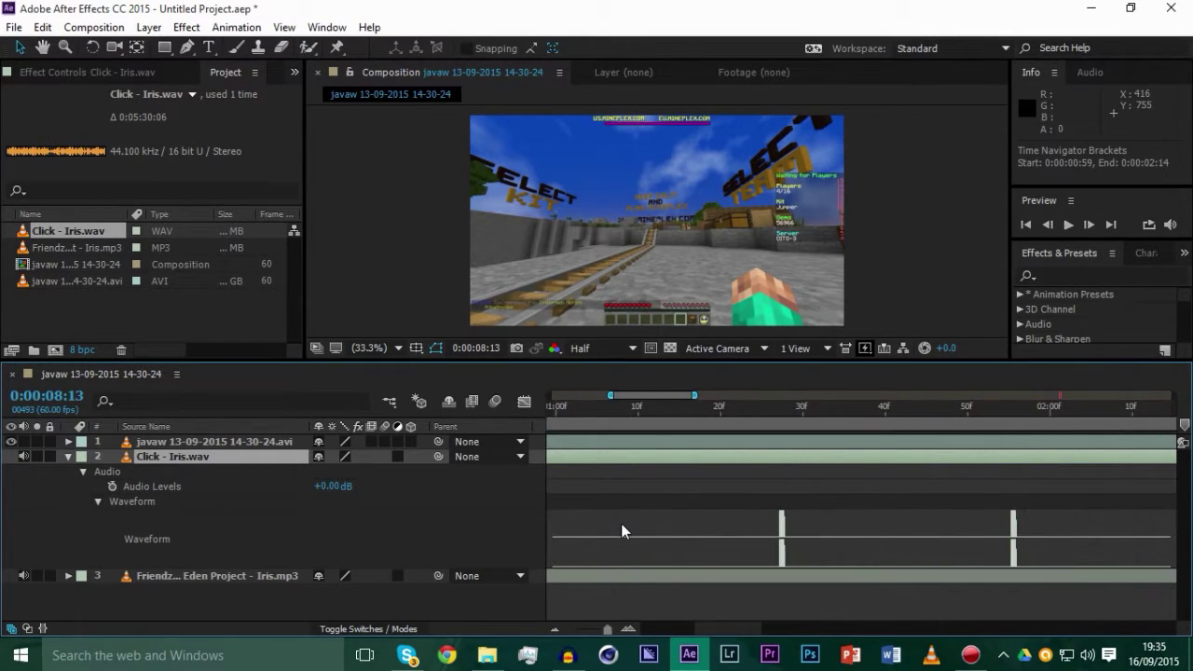
scroll(621, 523, "down", 3)
Scrub the time ruler from the start to 0:00:00:56, lined up with a click spike.
left_click(553, 416)
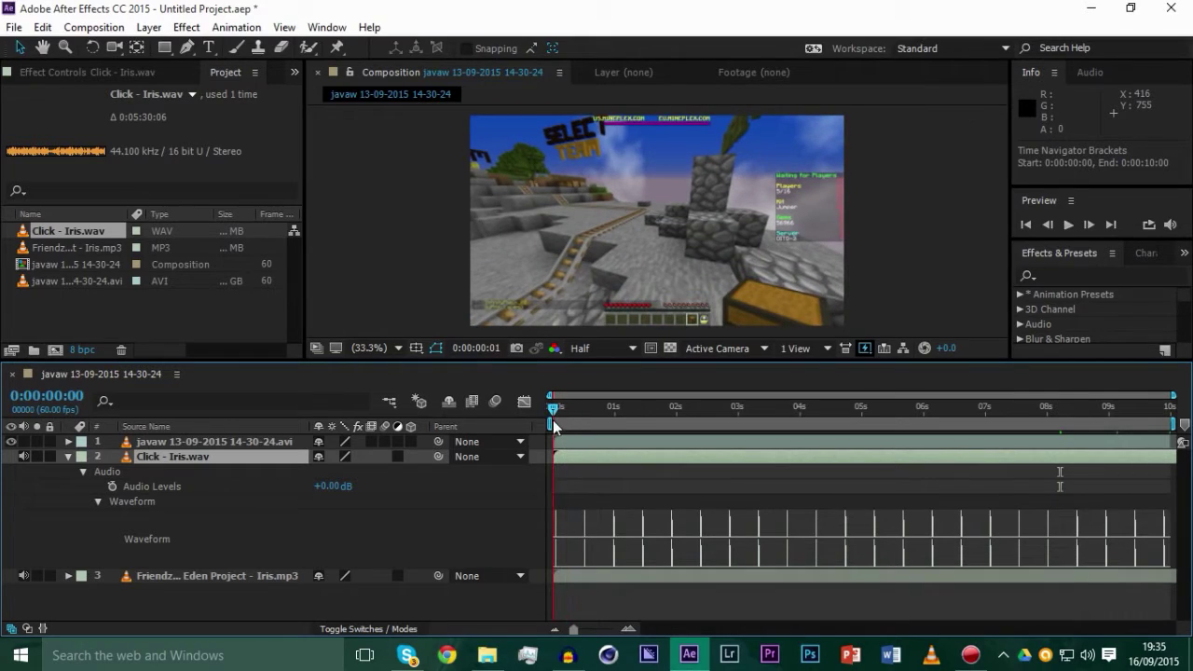
left_click_drag(549, 423, 555, 424)
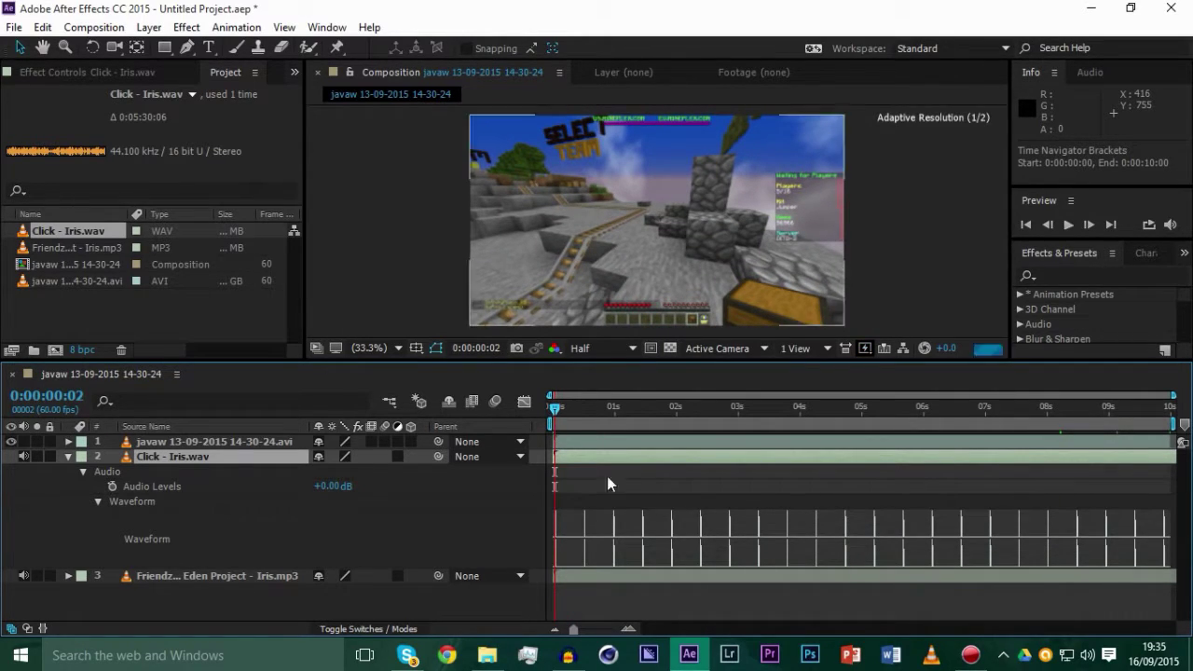
left_click(584, 407)
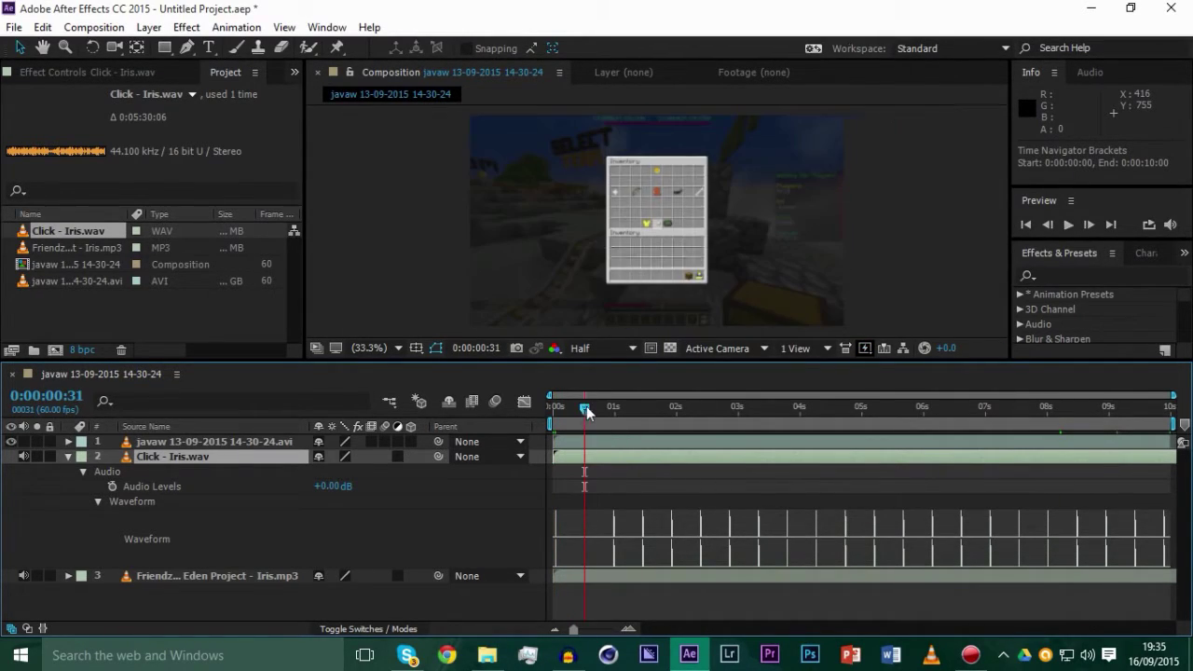
left_click(611, 407)
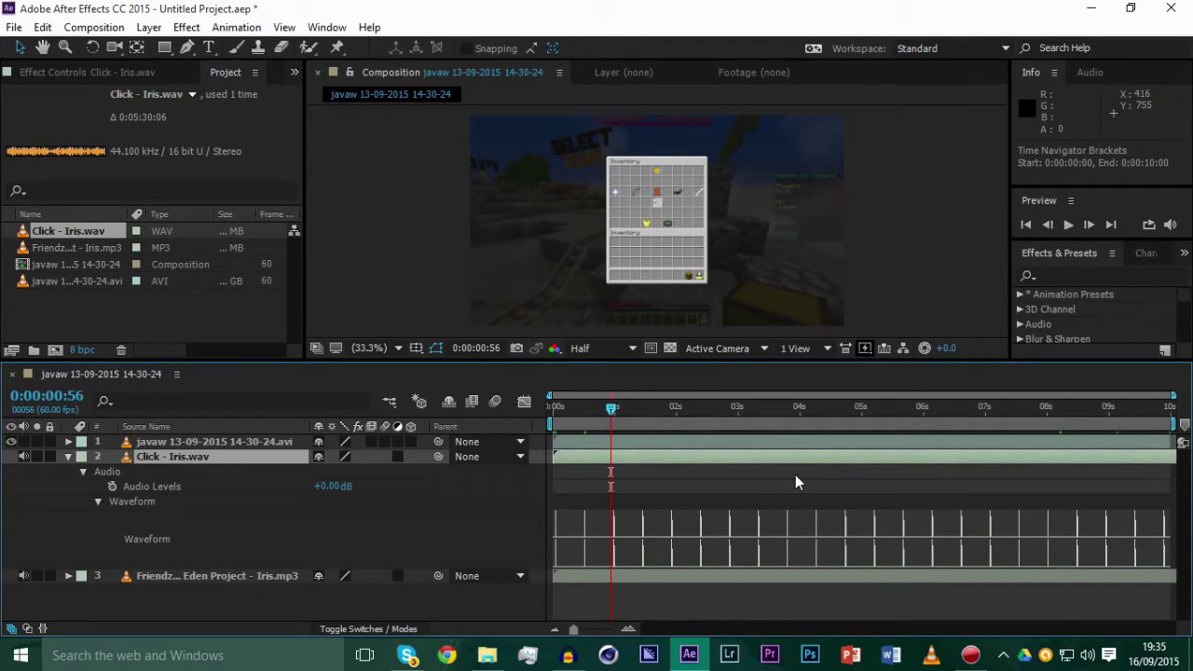